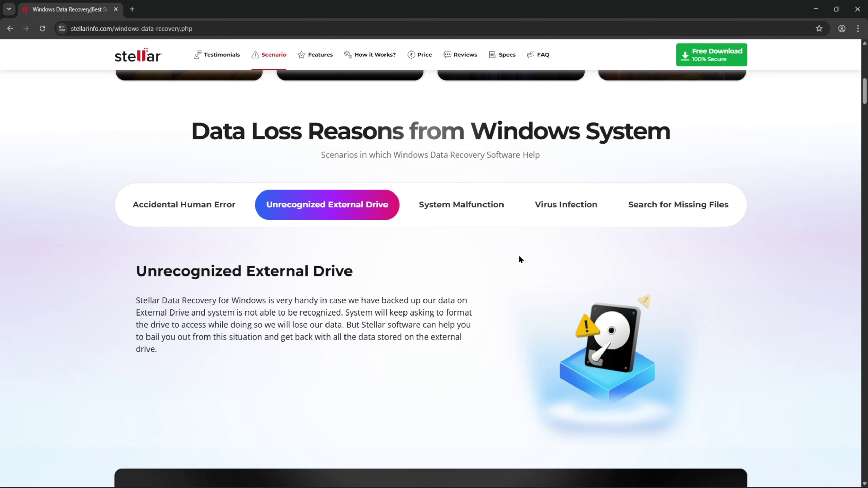
- Review the System Malfunction and Virus Infection scenarios, supported file types and key benefits on the Windows Data Recovery page
click(458, 213)
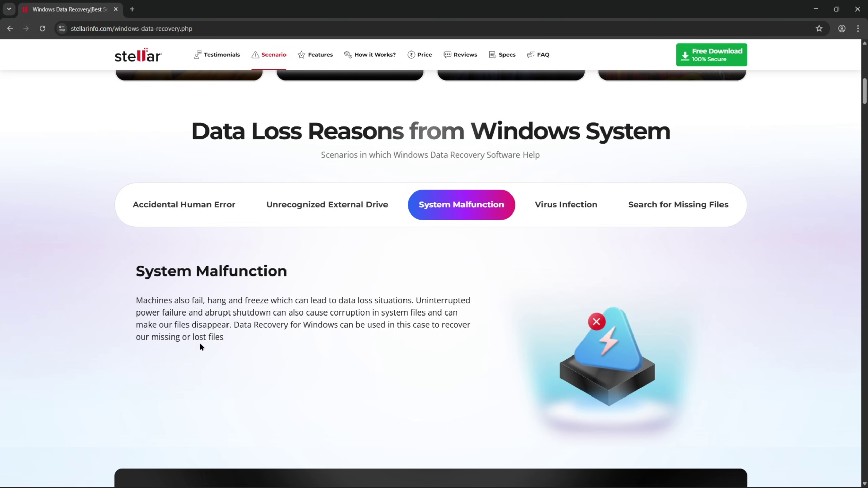
click(567, 209)
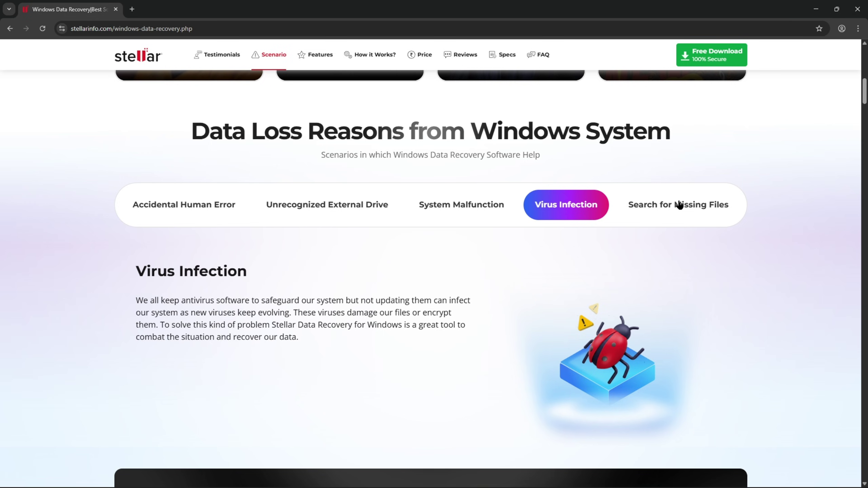
scroll(415, 203, down, 10)
scroll(400, 280, down, 1)
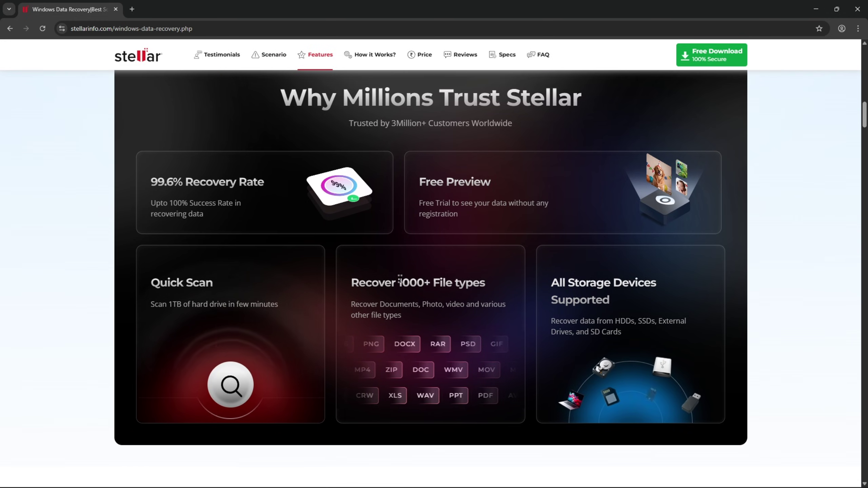
drag(400, 280, 485, 281)
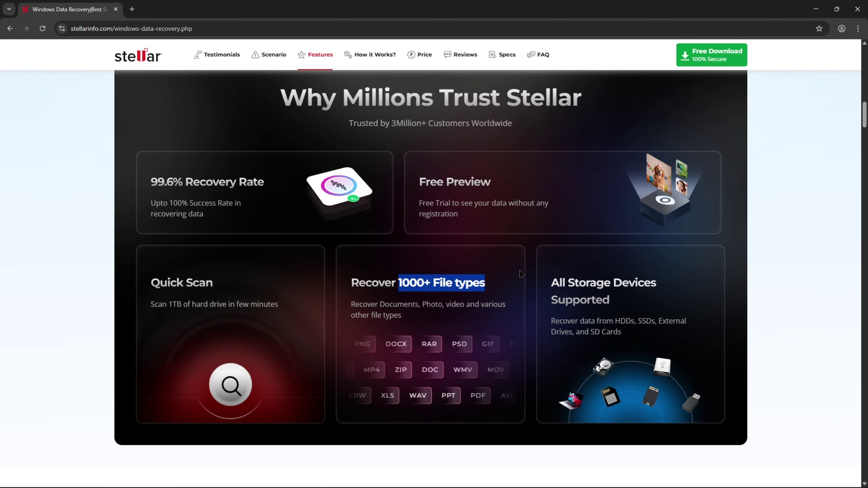
click(472, 278)
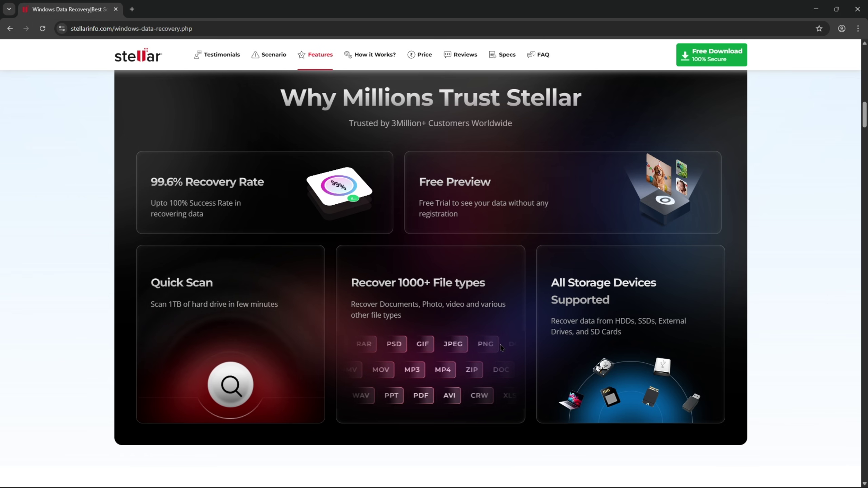
scroll(383, 333, down, 5)
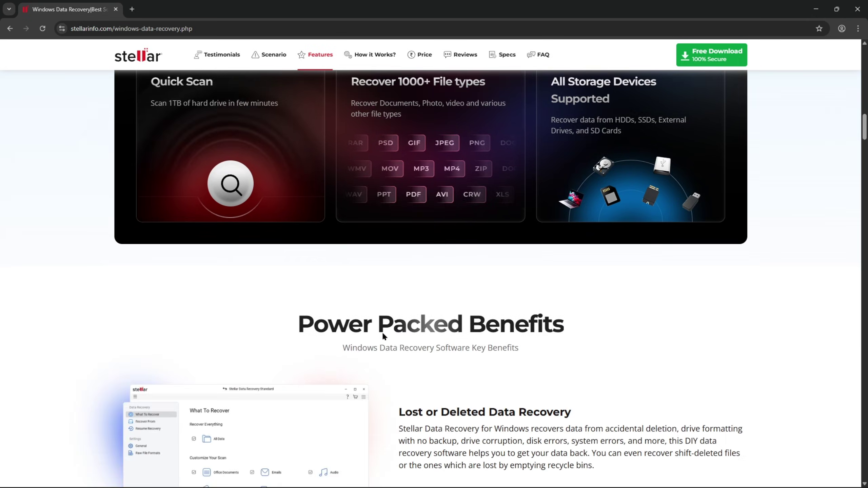
scroll(383, 333, down, 4)
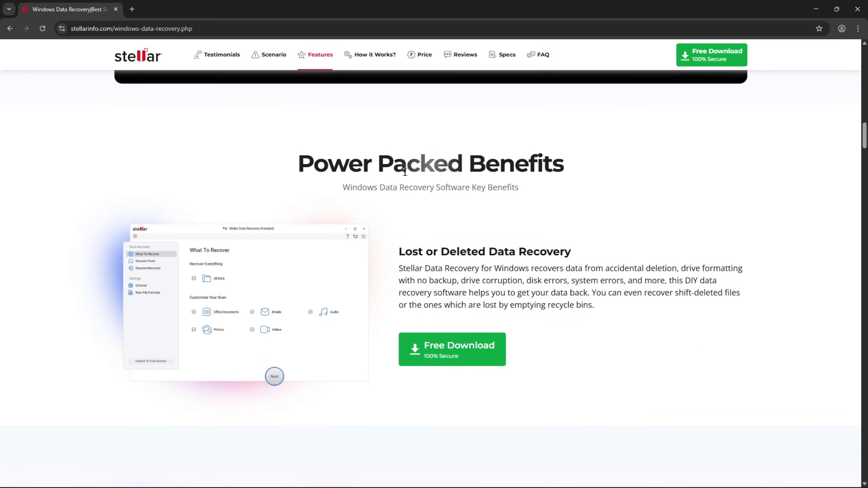
scroll(271, 188, down, 1)
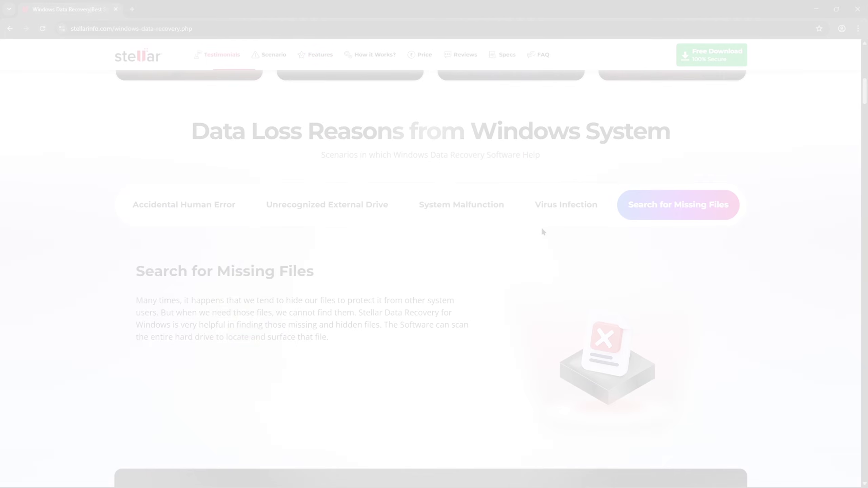
- Download the free Stellar Data Recovery installer and run StellarDataRecovery-P.exe
scroll(542, 229, up, 10)
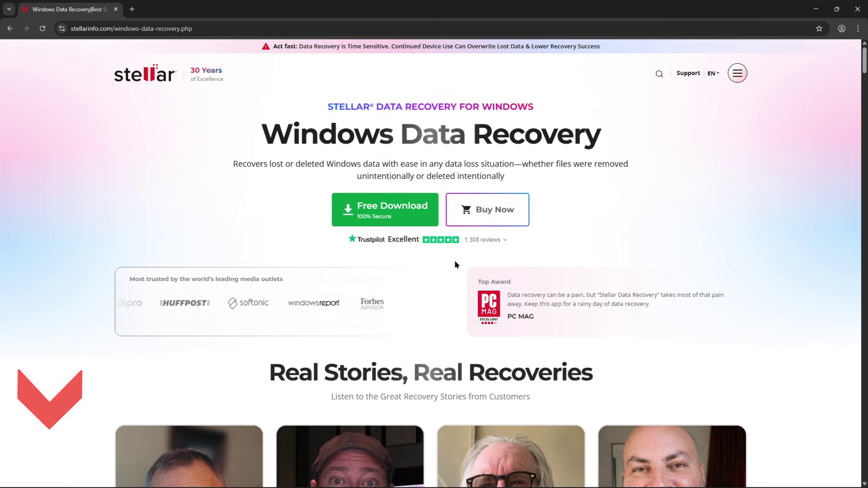
click(396, 215)
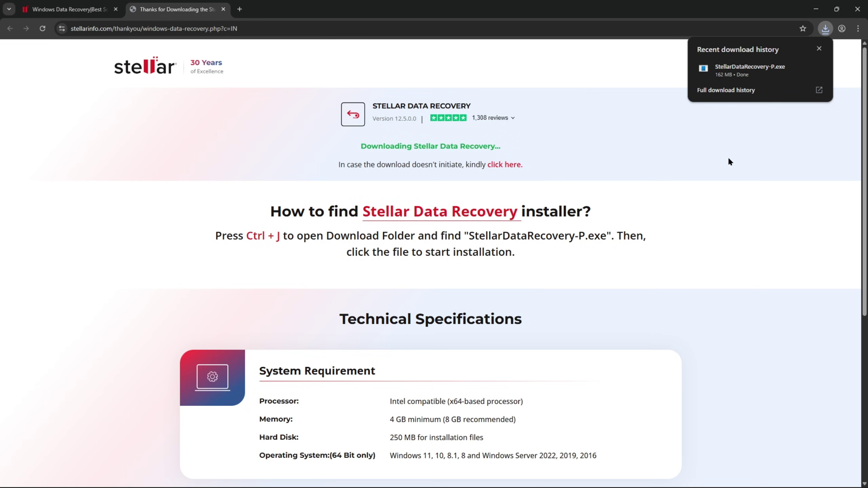
click(770, 72)
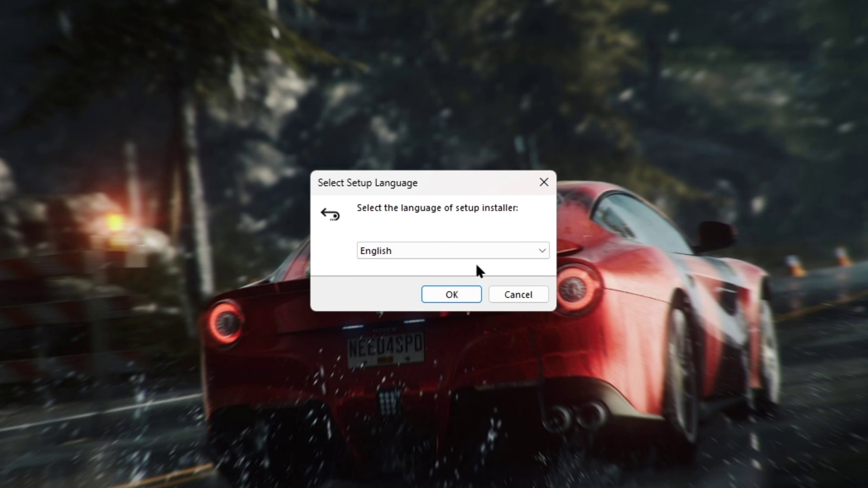
- Install Stellar Data Recovery in English with the default setup options and launch it on completion
click(448, 297)
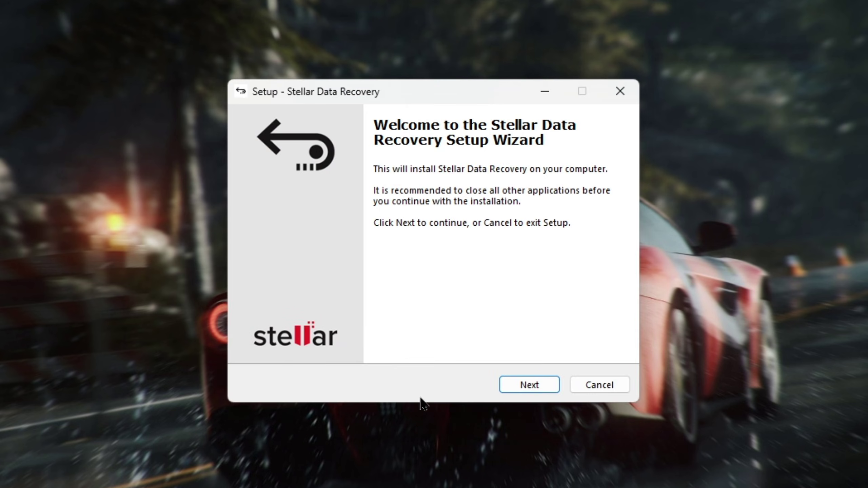
click(529, 385)
click(529, 385)
click(530, 385)
click(529, 384)
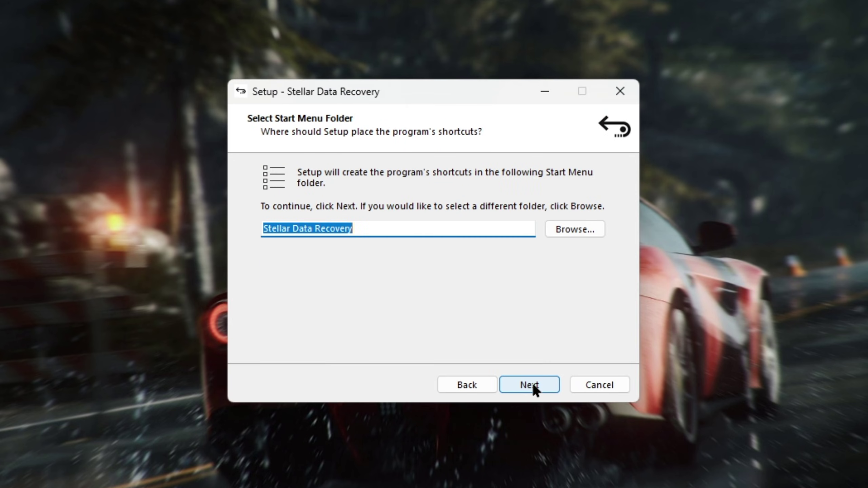
click(532, 385)
click(532, 384)
click(532, 385)
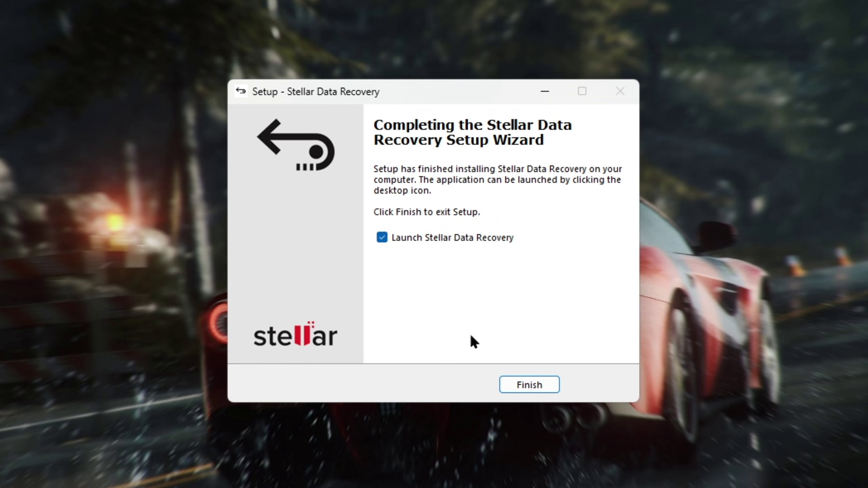
click(532, 380)
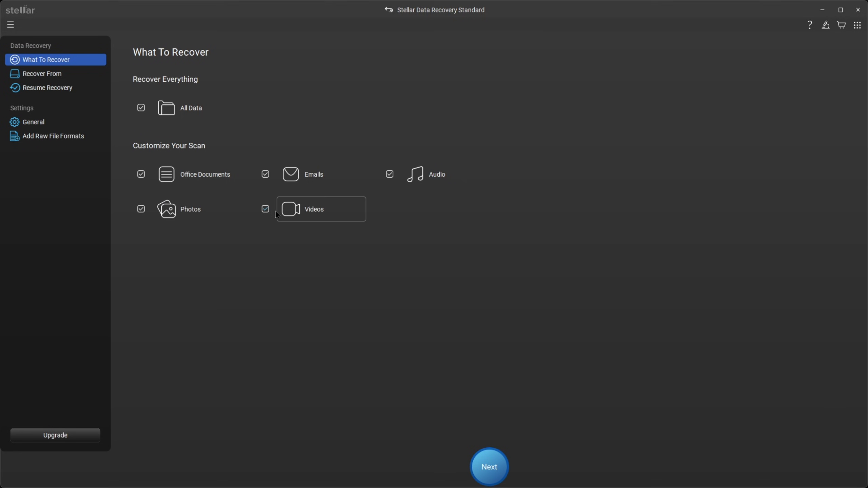
- Look through the Recover From, Resume Recovery and General settings pages
click(52, 75)
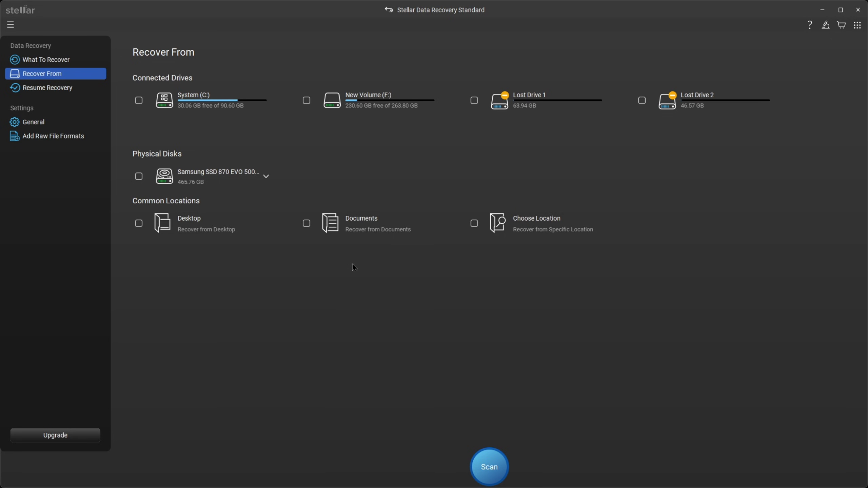
click(52, 89)
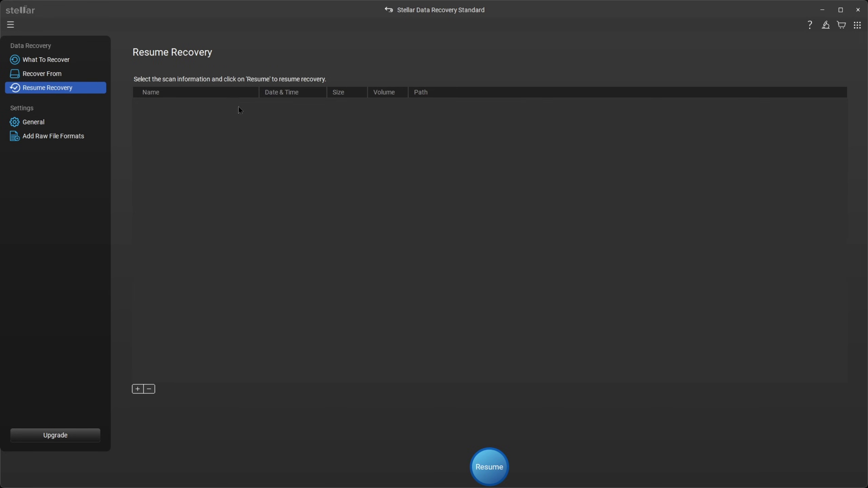
click(39, 126)
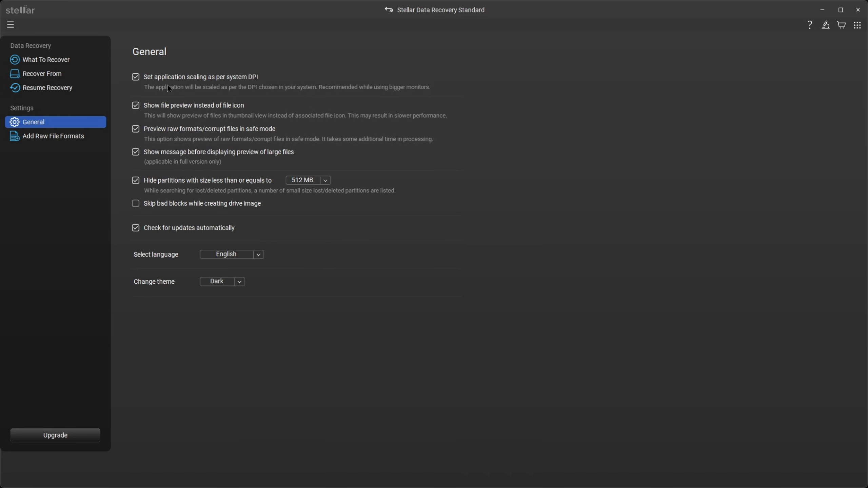
- Examine the raw file formats available for recovery, including media, document and archive types, and the option to add file types
click(82, 137)
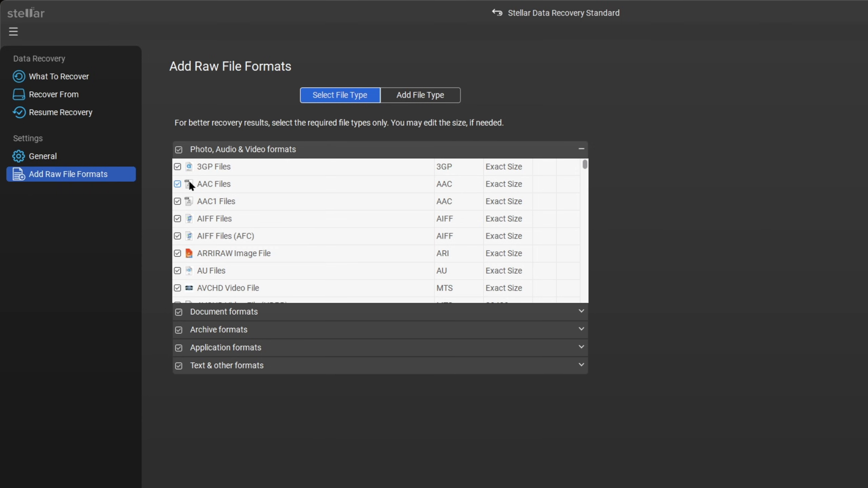
scroll(322, 252, down, 8)
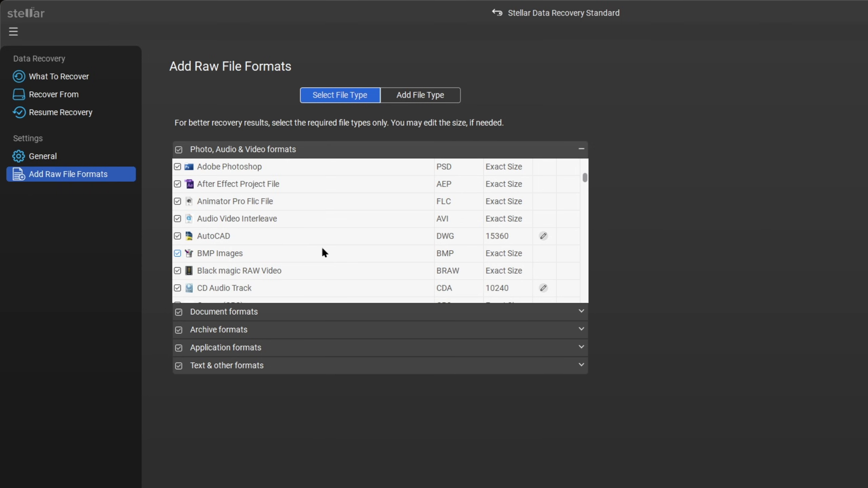
scroll(321, 252, up, 5)
click(581, 311)
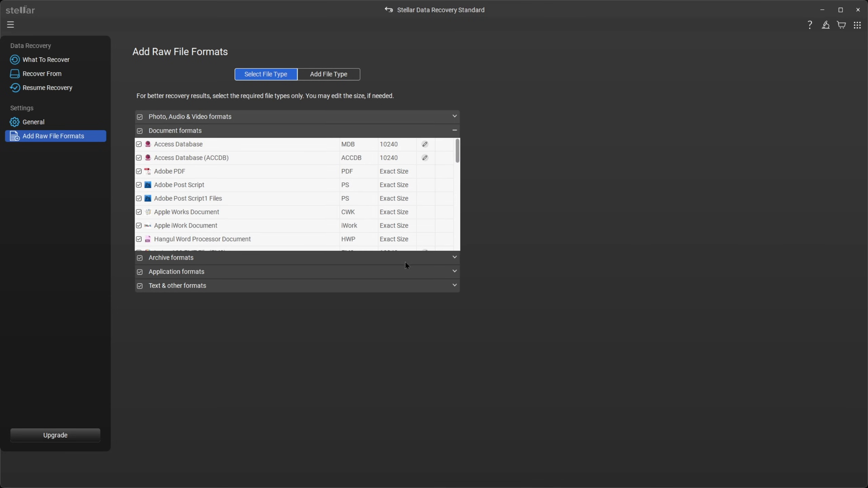
scroll(325, 246, down, 4)
click(458, 257)
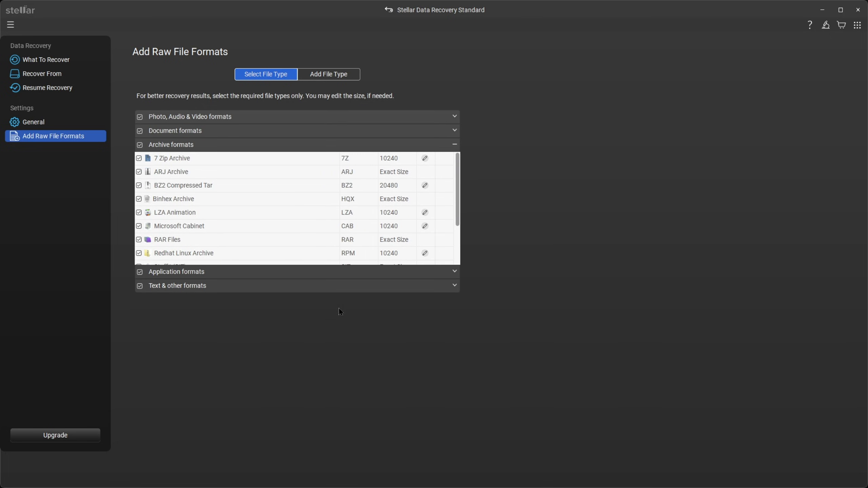
click(324, 271)
click(330, 78)
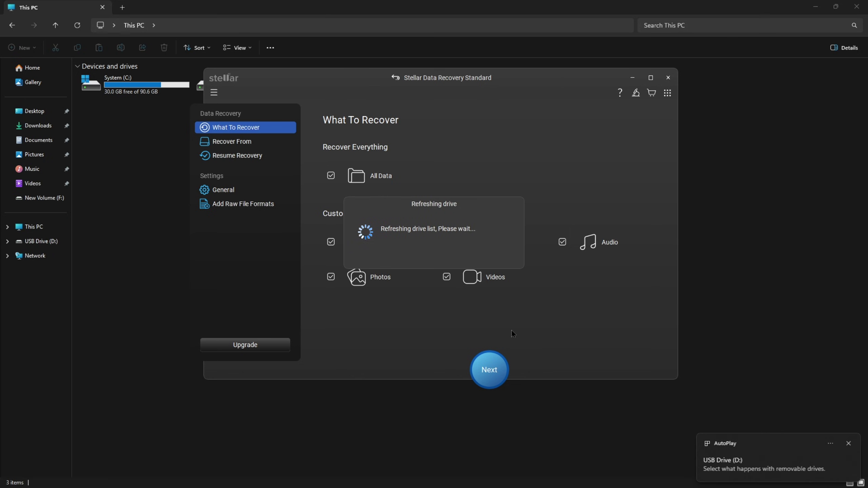
- Switch to File Explorer, open USB Drive (D:) and examine its pictures and the Channel stock folder
click(633, 77)
double_click(240, 83)
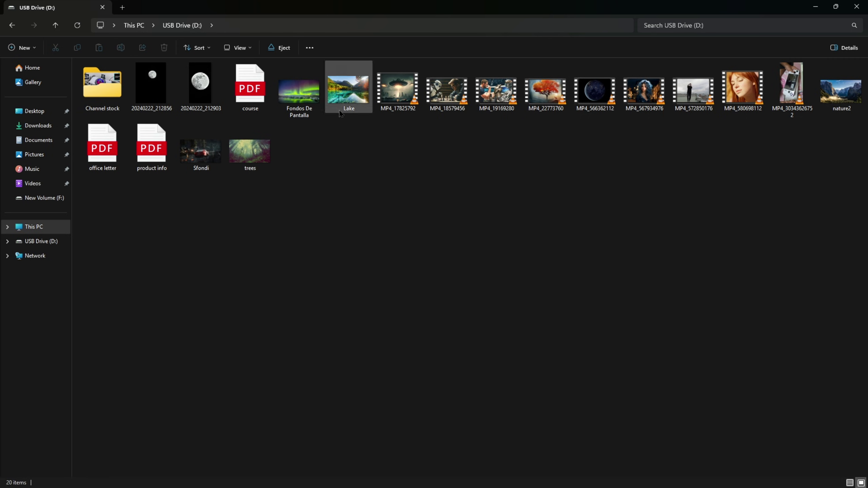
click(311, 97)
key(Return)
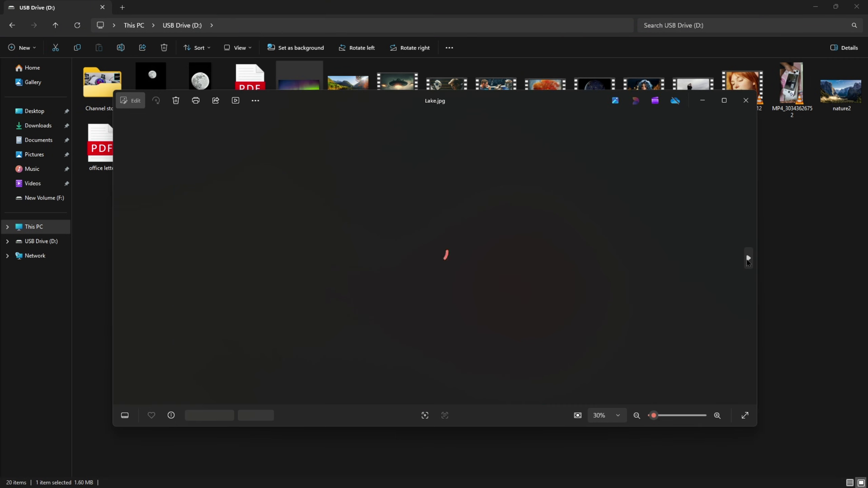
click(748, 259)
key(Escape)
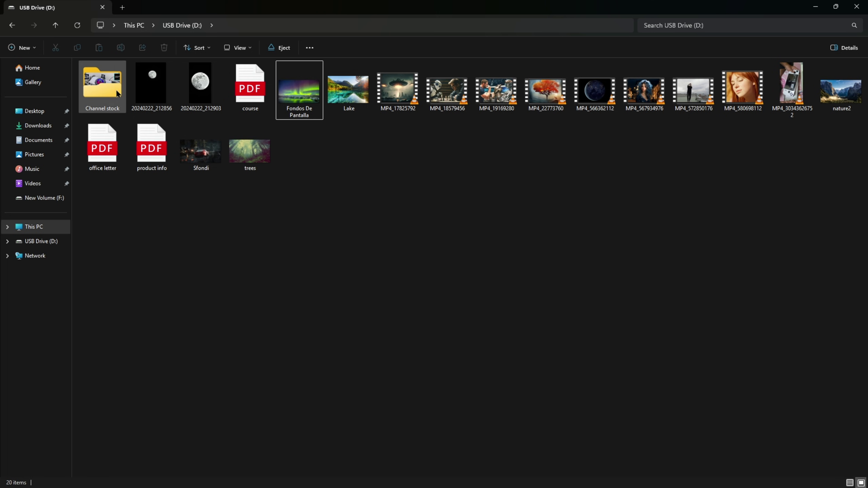
double_click(109, 86)
scroll(337, 246, down, 5)
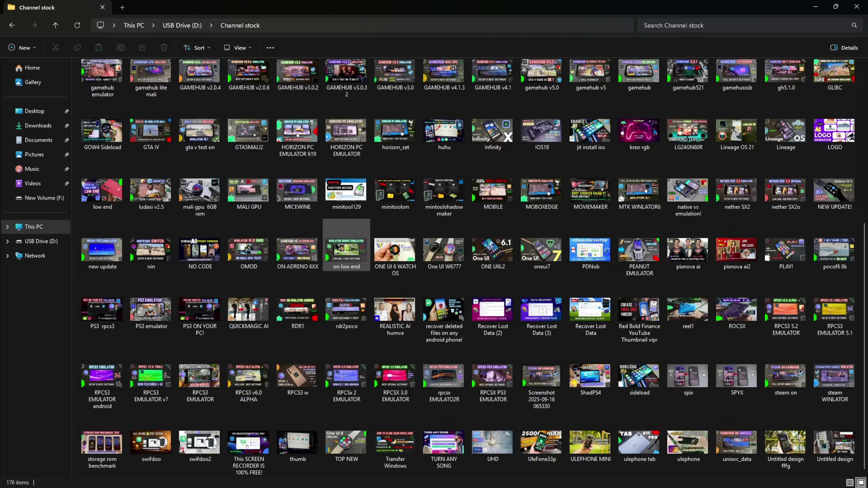
- Permanently delete all files and folders from the root of USB Drive (D:)
key(alt+Left)
key(ctrl+a)
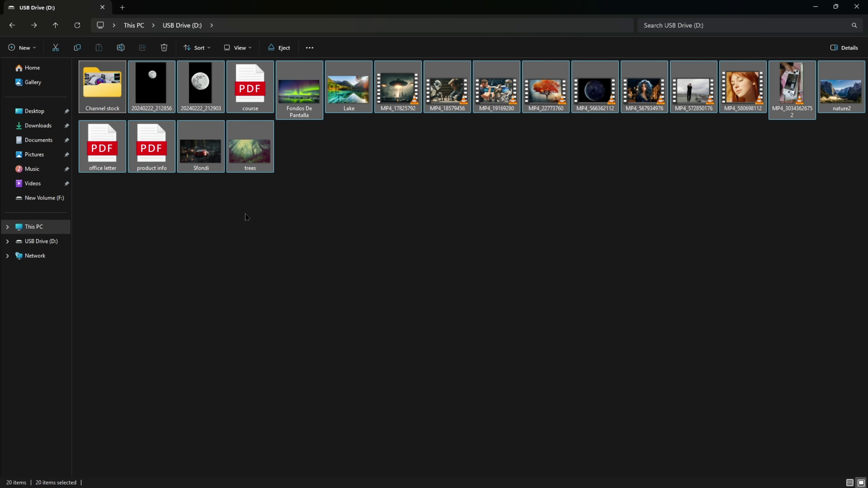
right_click(254, 147)
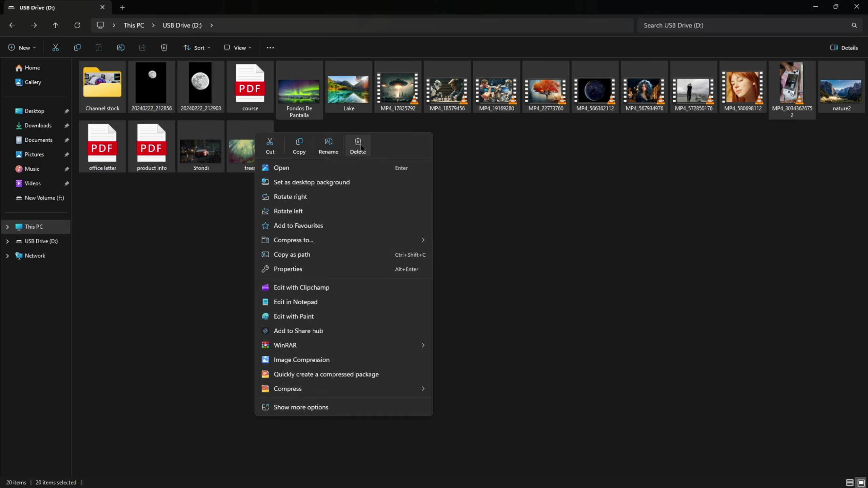
click(358, 145)
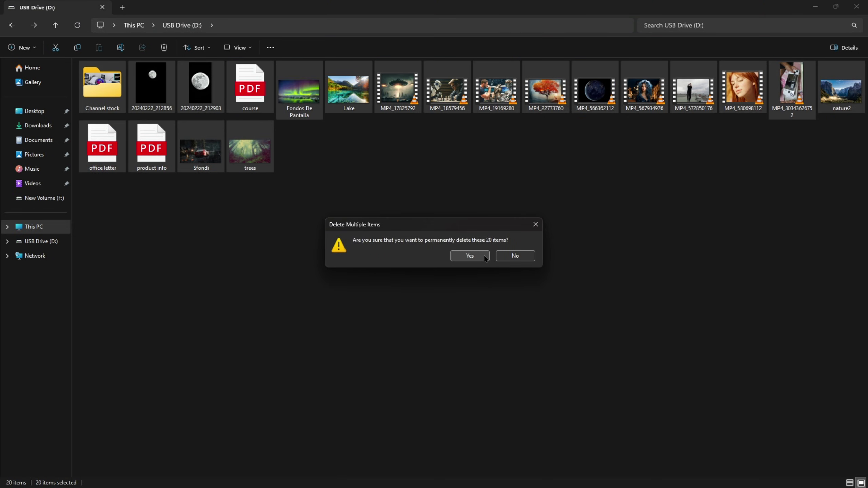
click(480, 257)
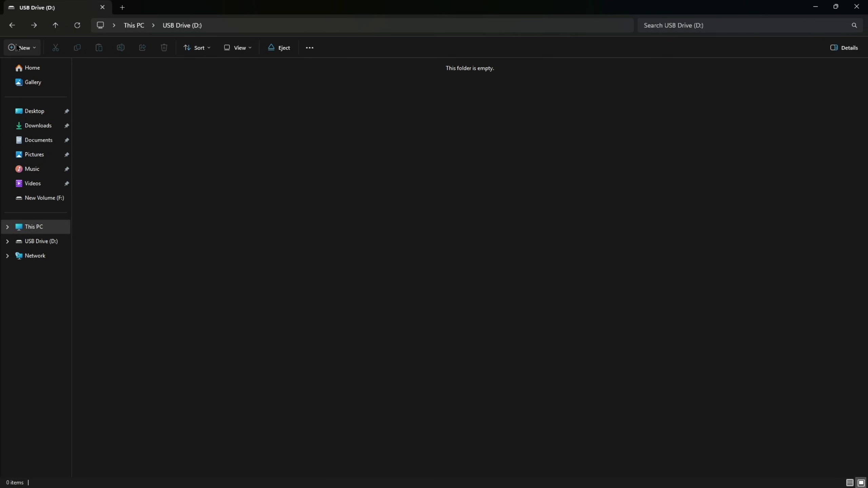
- Quick-format USB Drive (D:) as FAT32 with a 32-kilobyte allocation unit size and a blank volume label
click(12, 25)
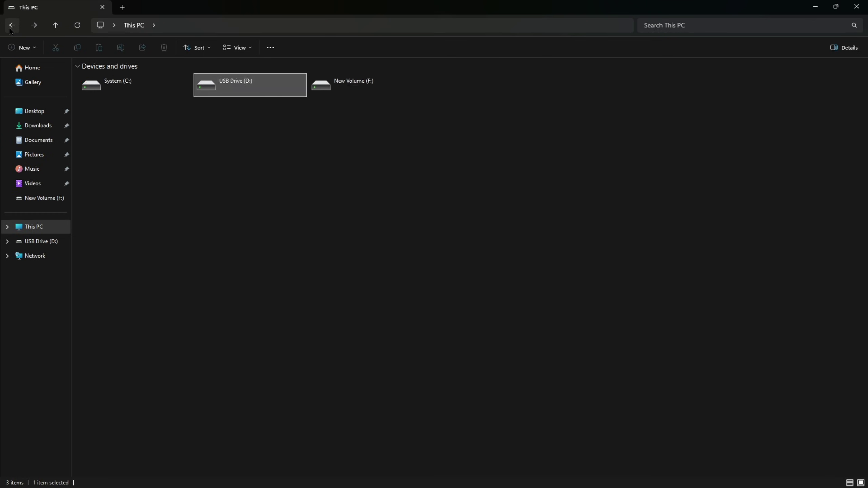
right_click(231, 93)
click(274, 185)
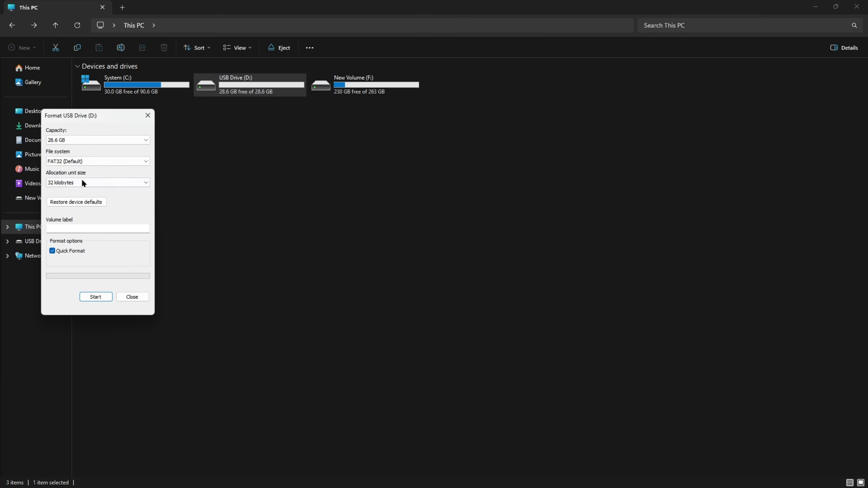
click(96, 298)
click(462, 250)
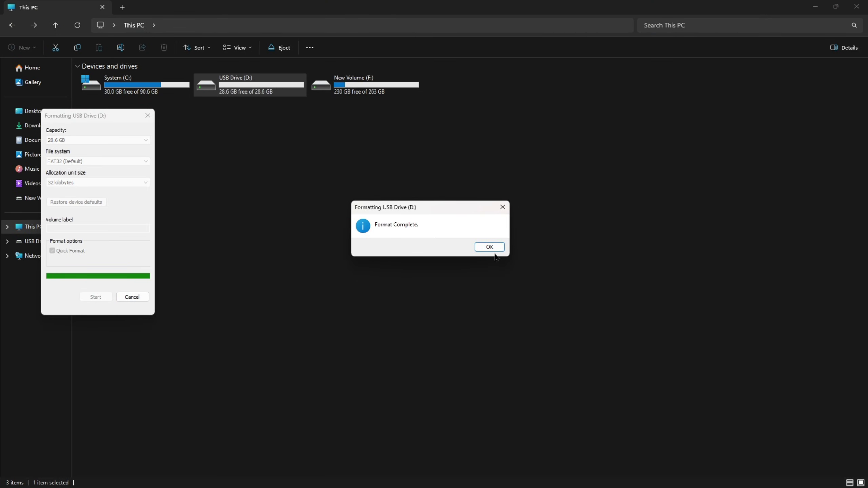
click(488, 247)
click(149, 115)
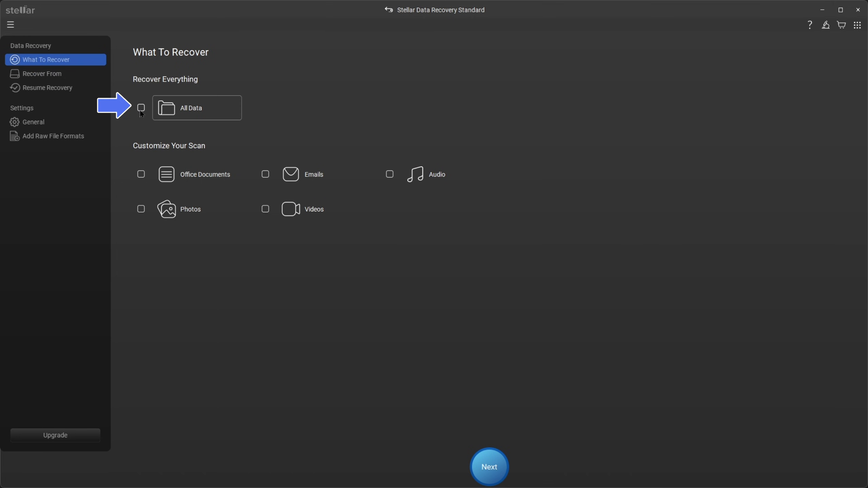
- Scan the USB SanDisk 3.2Gen1 physical disk for all data types and show the scanning details
click(141, 108)
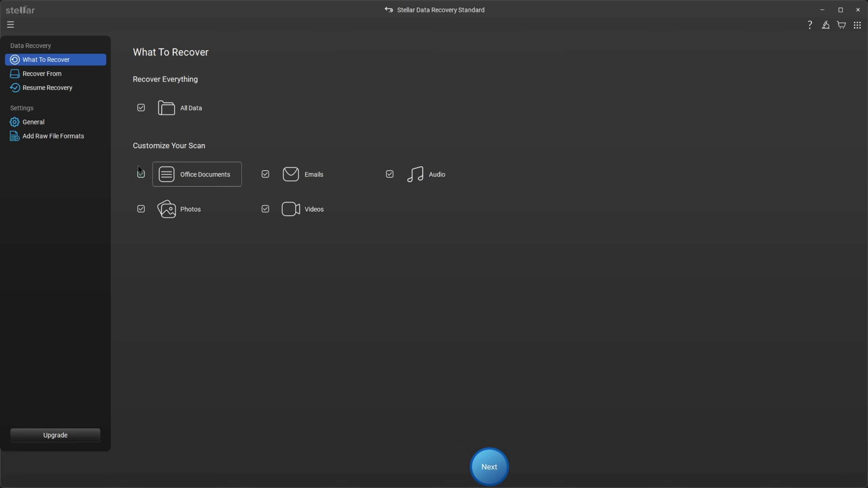
click(57, 74)
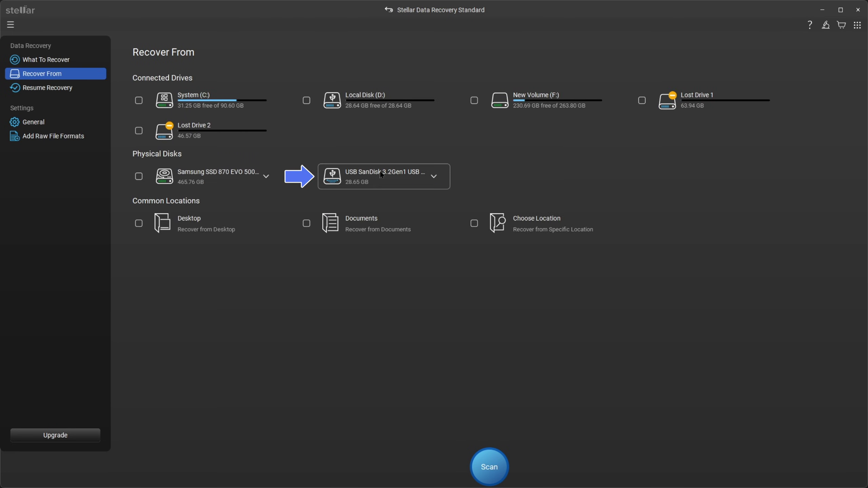
click(390, 181)
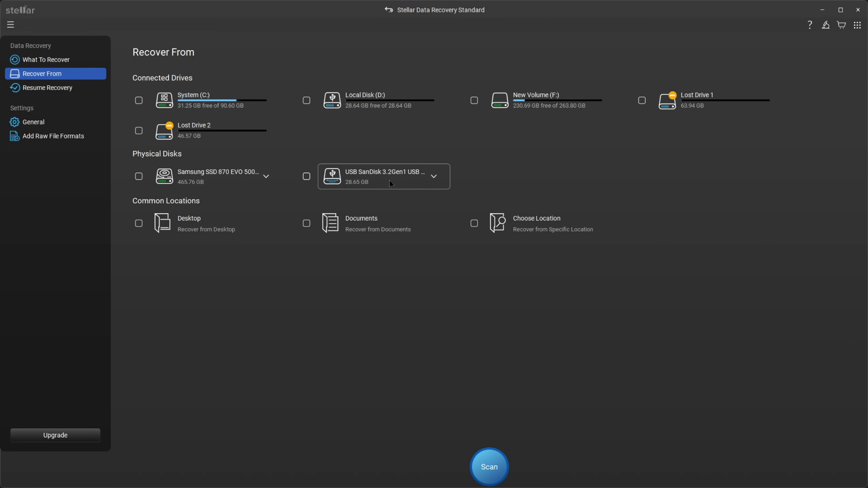
click(496, 459)
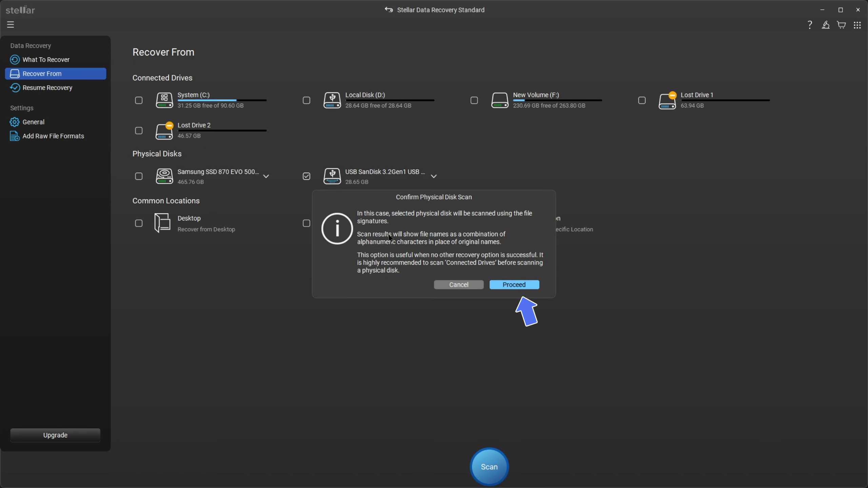
click(519, 286)
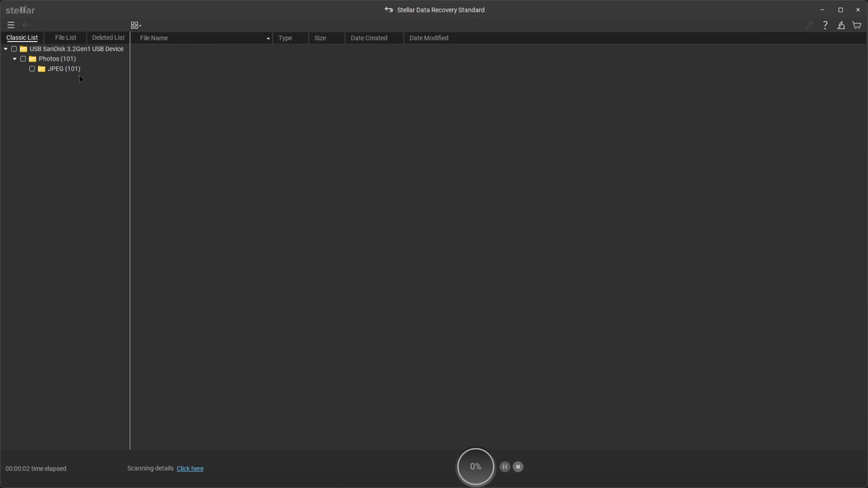
click(190, 469)
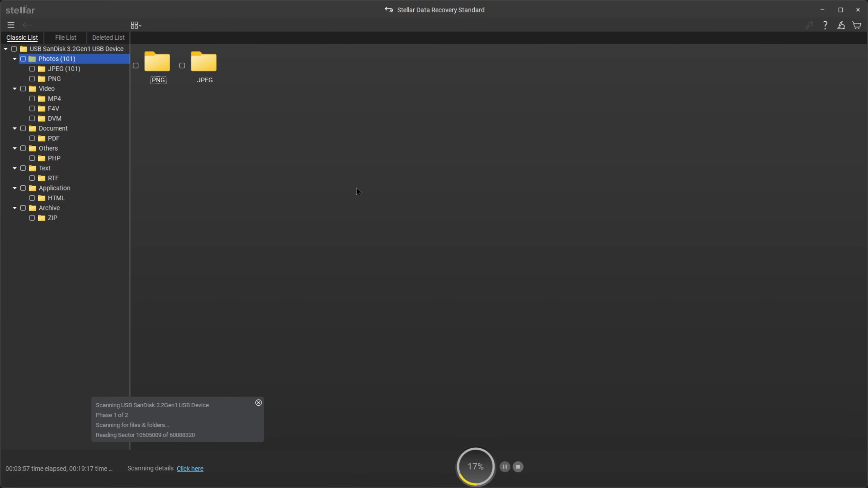
- Look through the JPEG photos found so far and preview 4200x2800-37504.JPEG and 1280x720-43712.JPEG
click(54, 69)
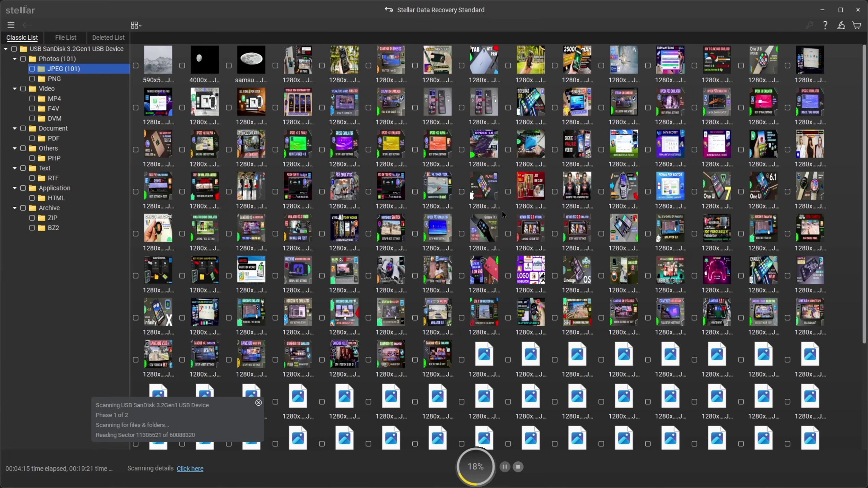
scroll(569, 331, down, 3)
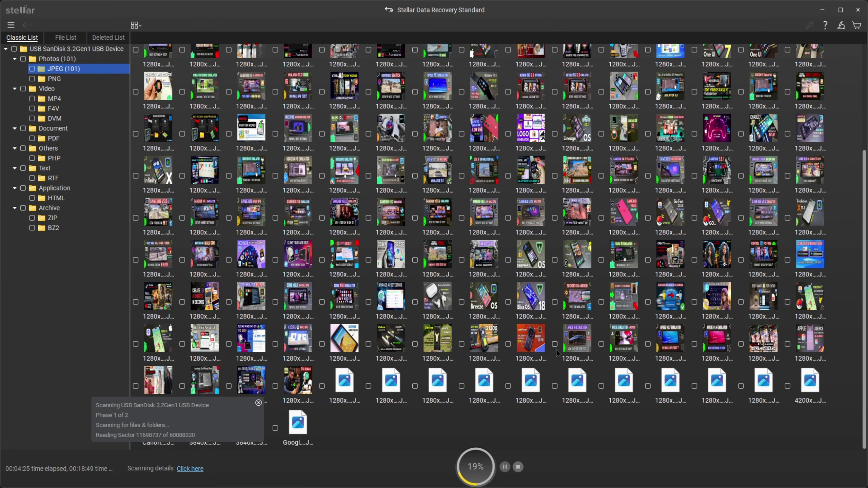
double_click(810, 383)
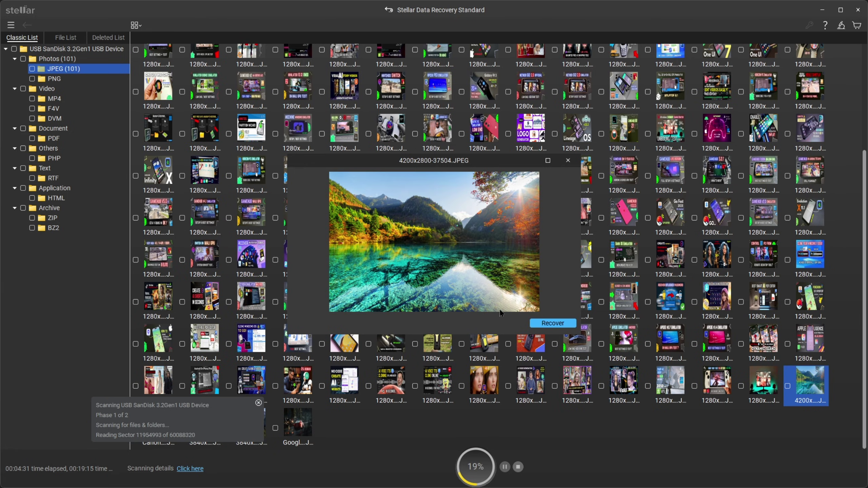
click(568, 160)
double_click(763, 384)
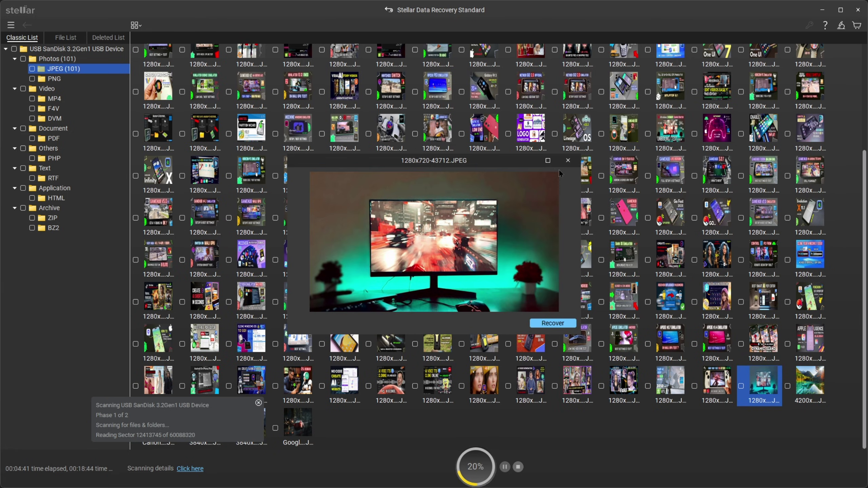
click(568, 161)
scroll(459, 241, up, 3)
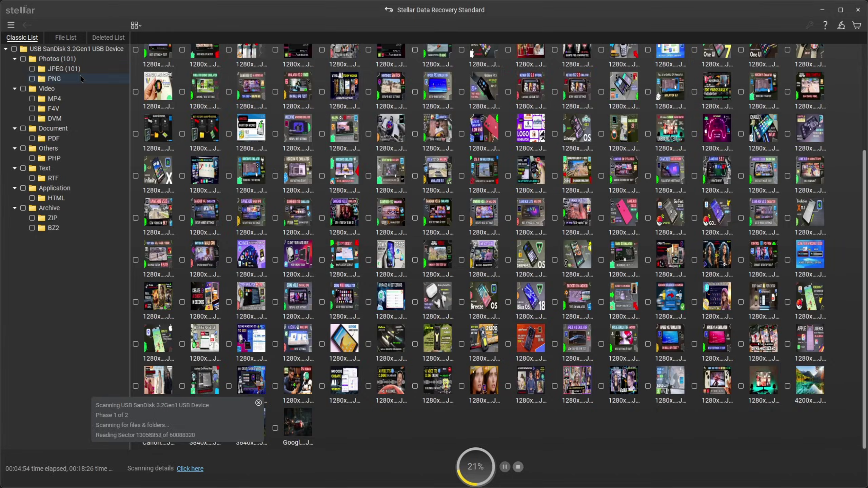
- Check the PNG, MP4 and PDF files found so far, and read through the preview of 789568.PDF
click(79, 78)
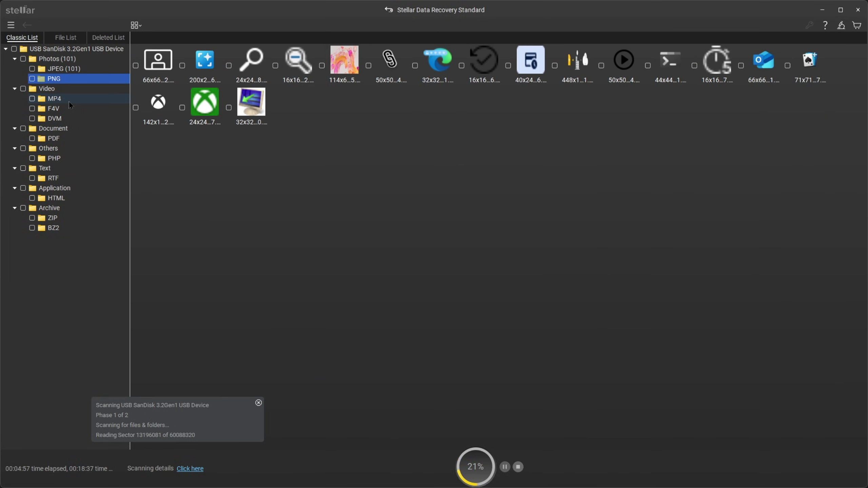
click(70, 102)
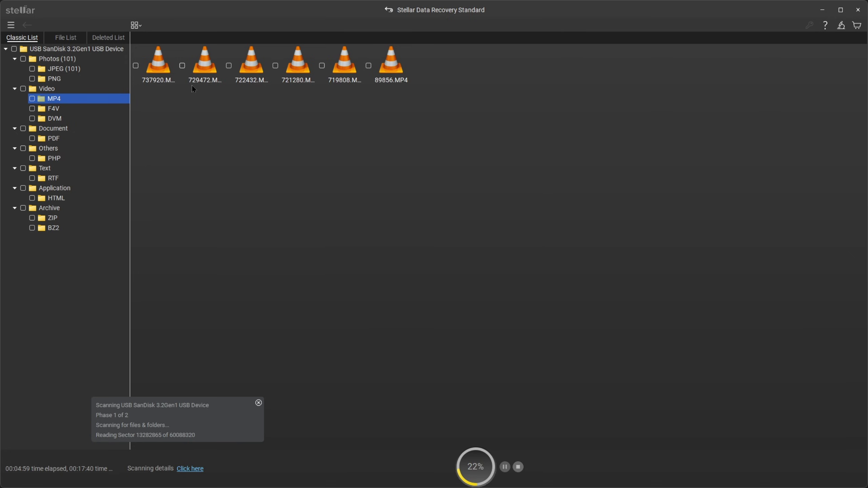
click(65, 138)
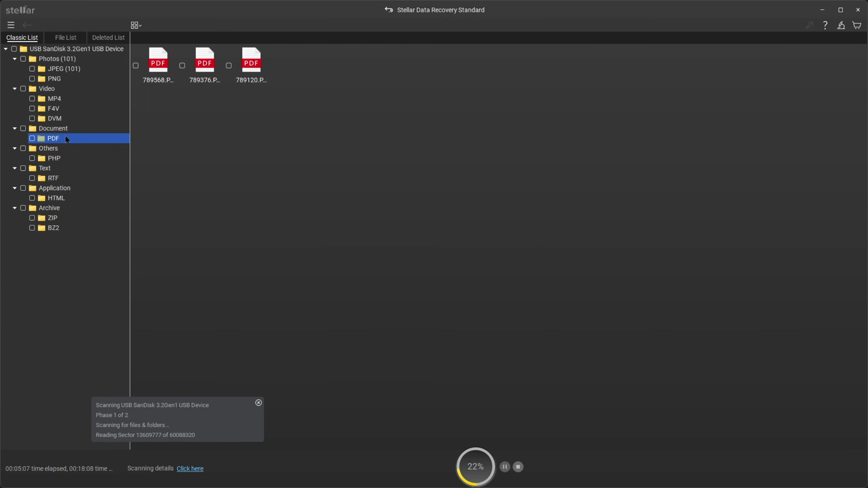
double_click(158, 71)
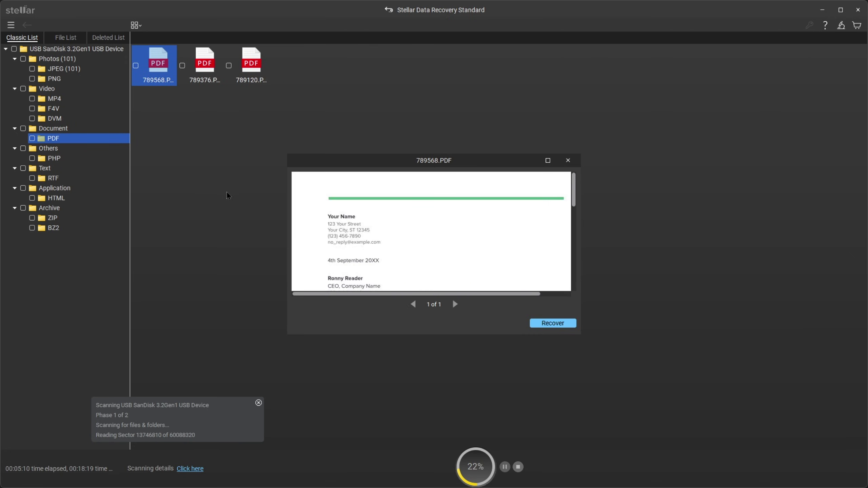
scroll(399, 238, down, 5)
scroll(423, 221, down, 3)
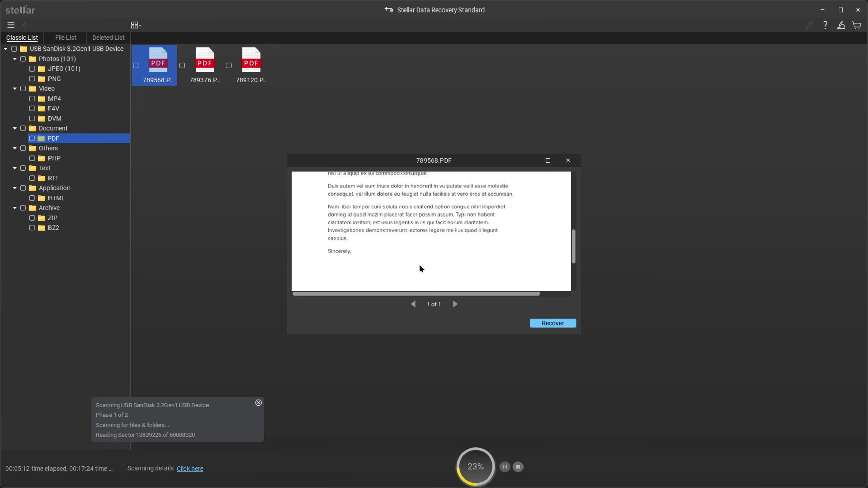
scroll(457, 255, up, 5)
key(Escape)
- Preview several of the MP4 videos found so far, including 722432.MP4
click(53, 108)
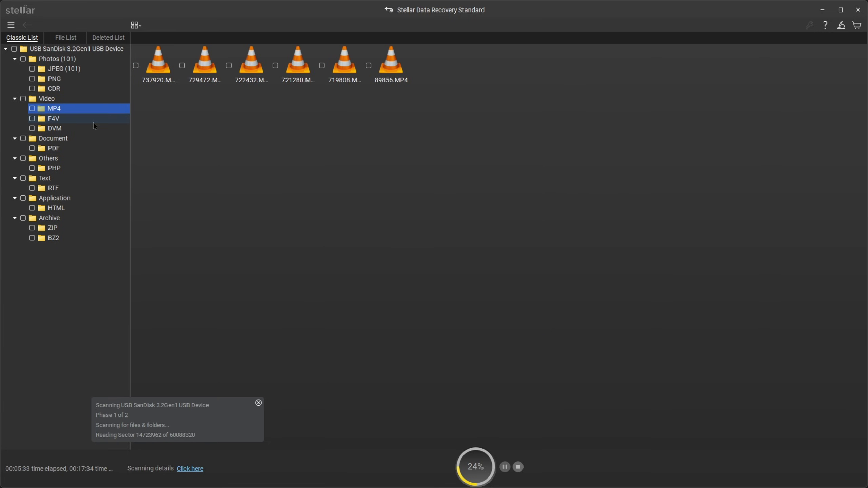
double_click(158, 63)
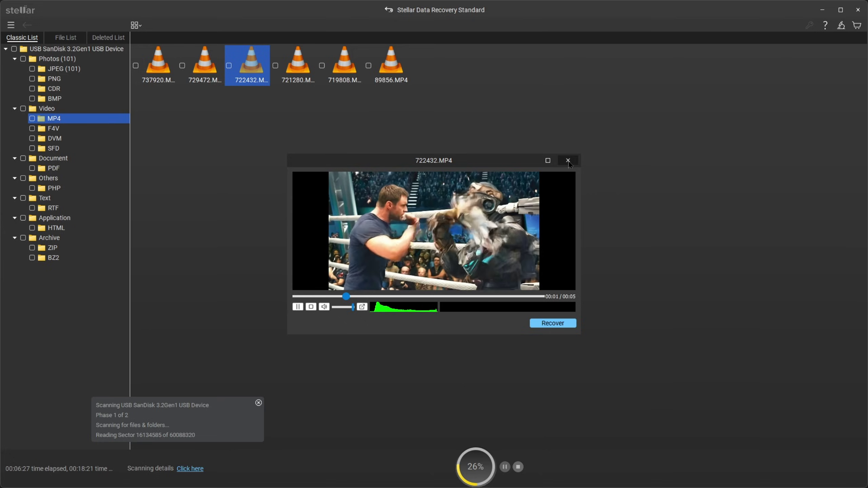
key(Right)
key(Right)
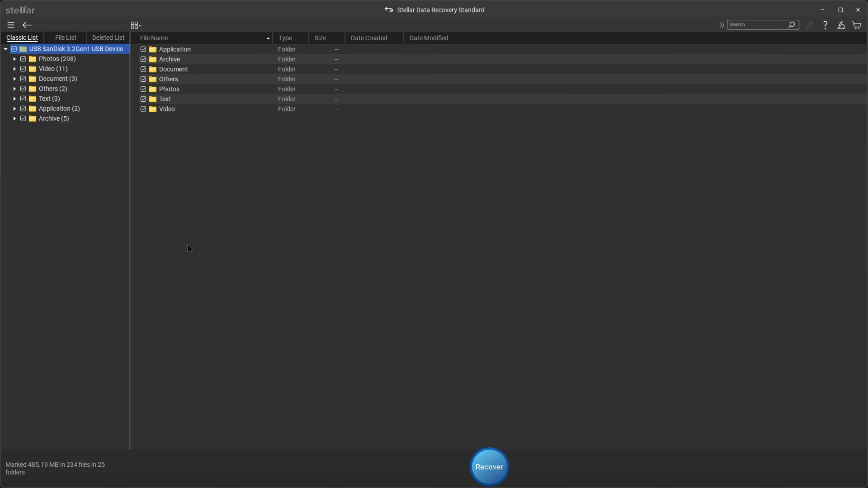
- Expand the file type categories in the completed scan results and review the JPEG and PNG photos
click(14, 59)
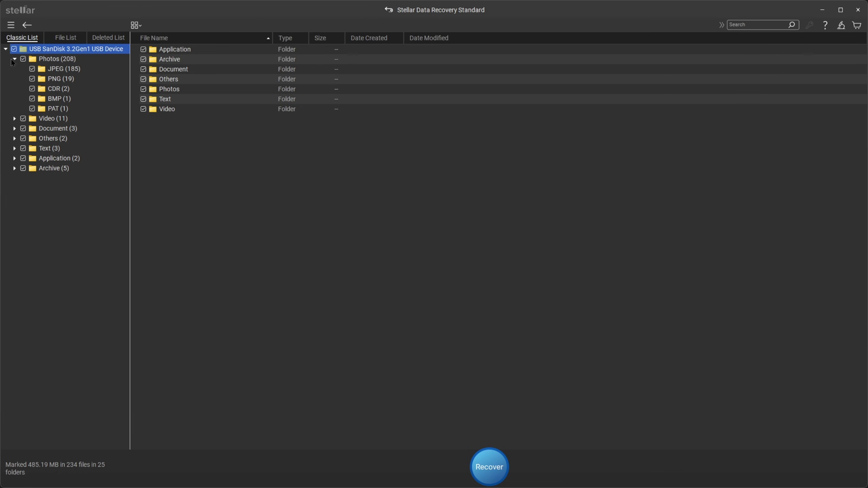
click(14, 119)
click(63, 69)
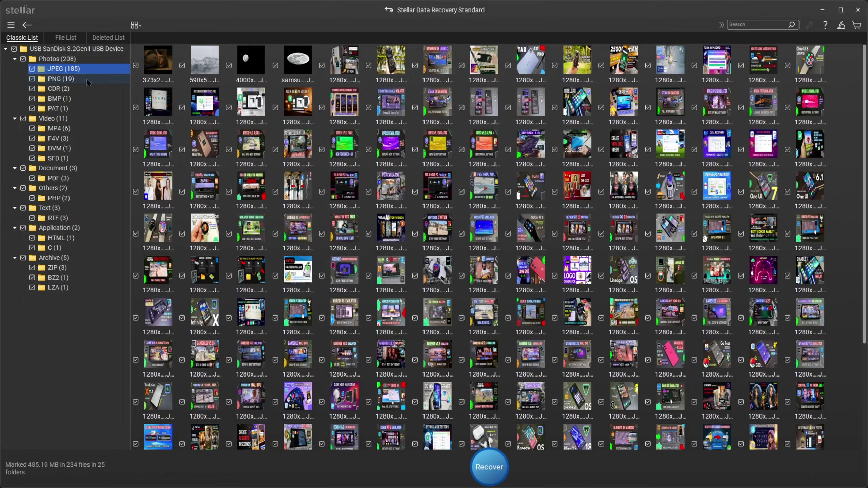
click(61, 79)
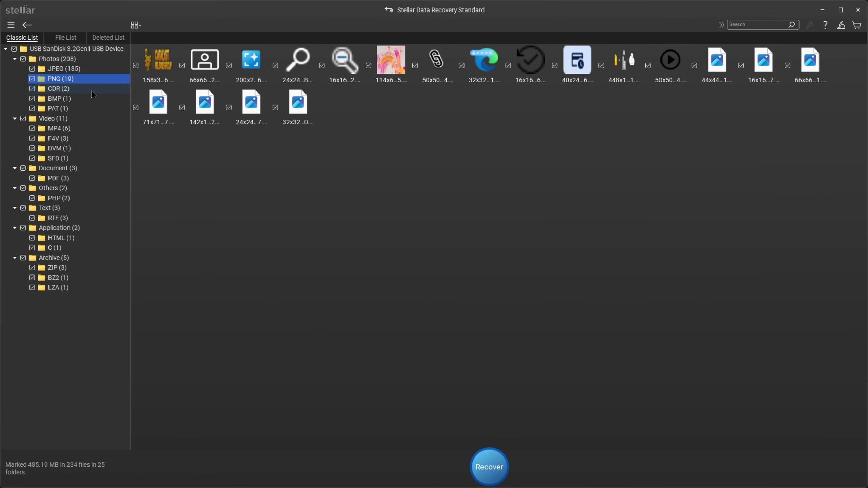
- Mark only the JPEG, MP4 and PDF folders for recovery
click(56, 59)
click(33, 69)
click(32, 69)
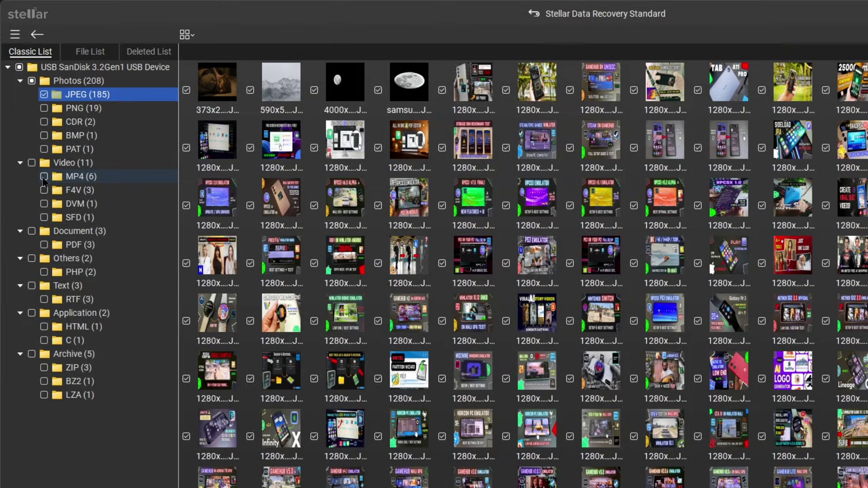
click(32, 128)
click(44, 245)
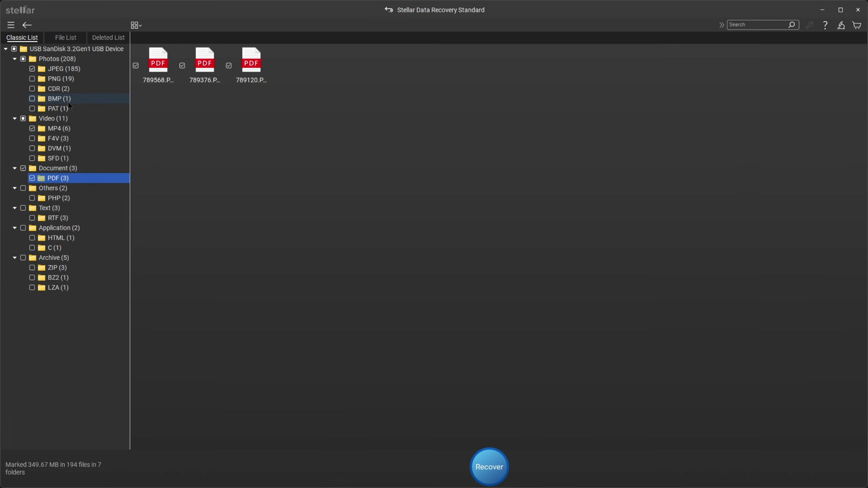
- Recover the marked files into a new Desktop folder named "Data recovery files"
click(492, 467)
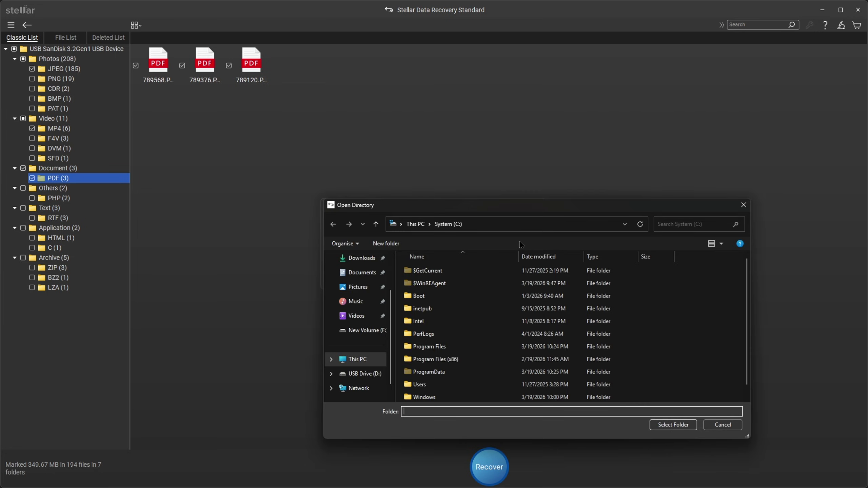
click(365, 289)
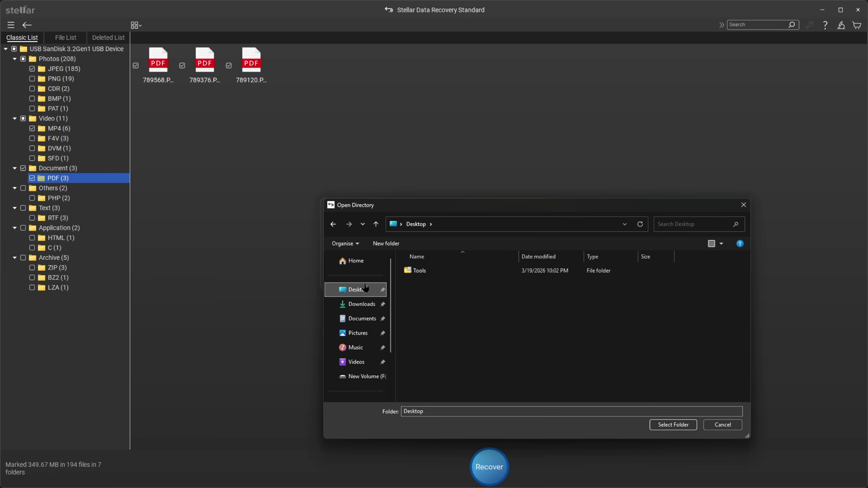
right_click(447, 314)
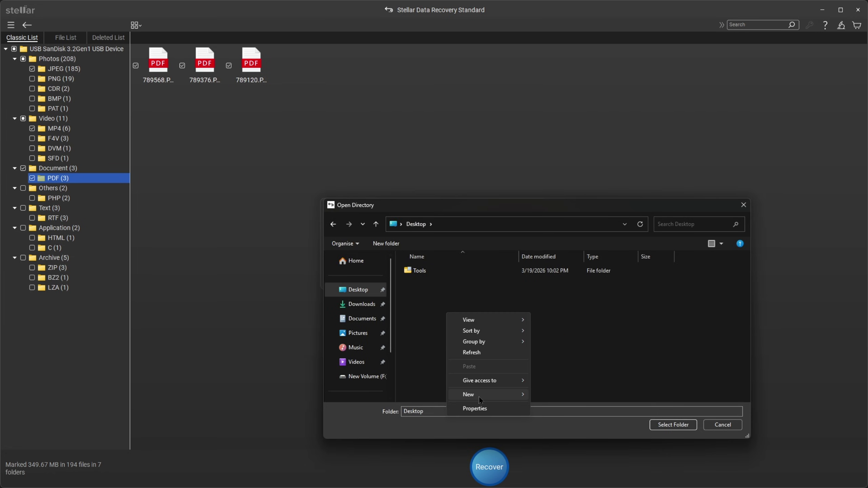
mouse_move(481, 396)
click(564, 350)
text(Data)
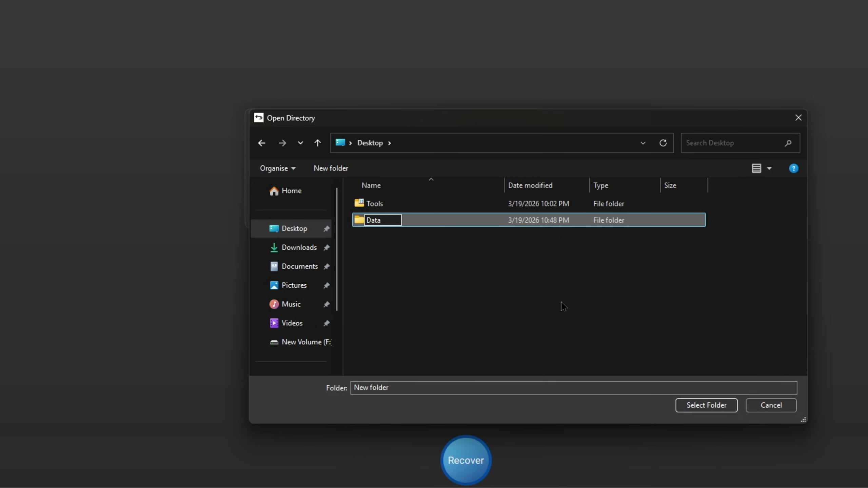
text( recovery fi)
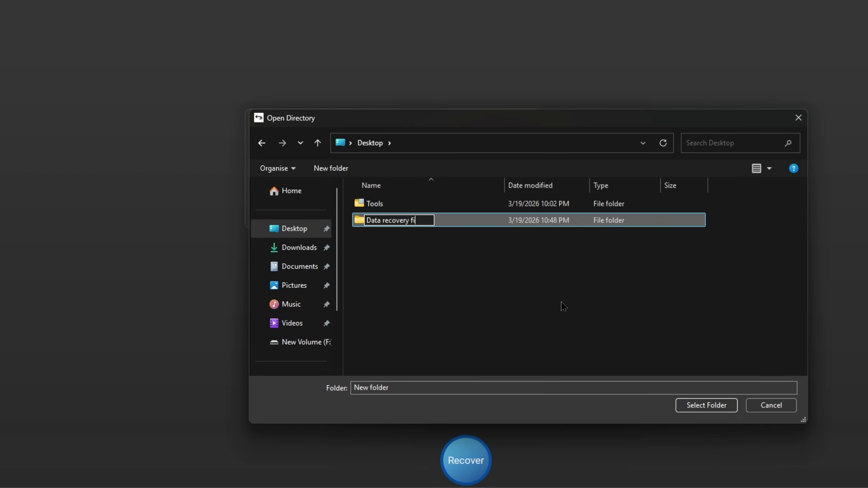
text(les)
key(Return)
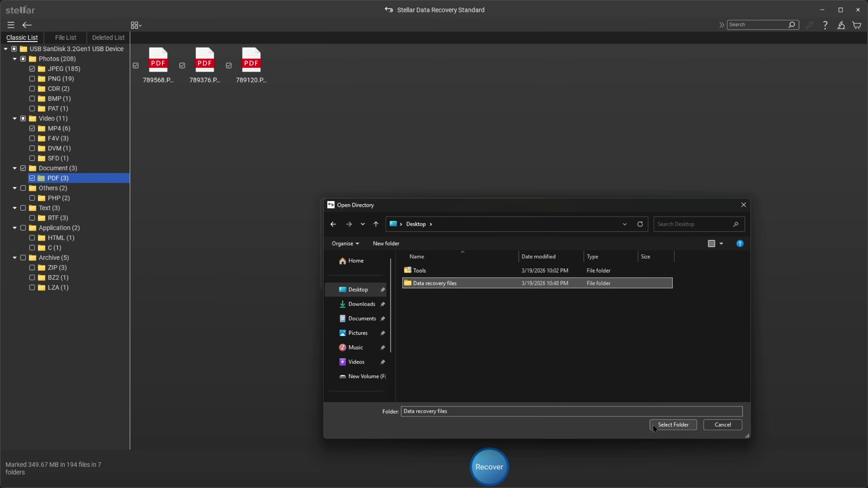
click(677, 409)
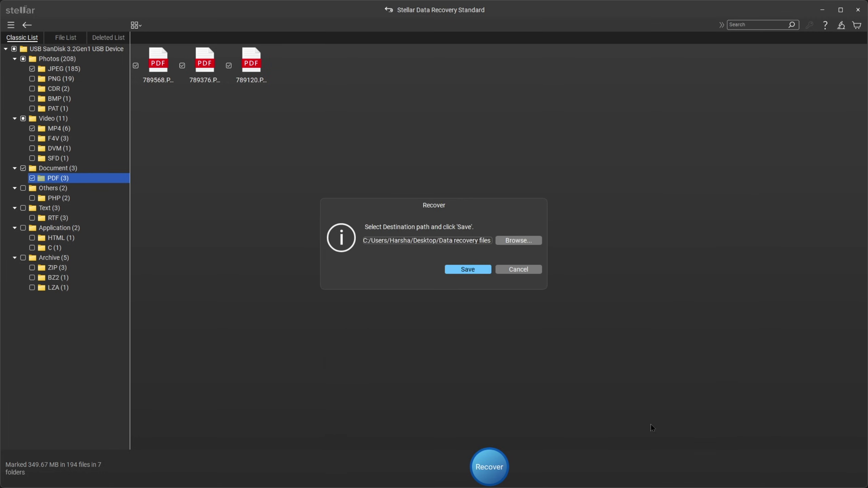
click(478, 271)
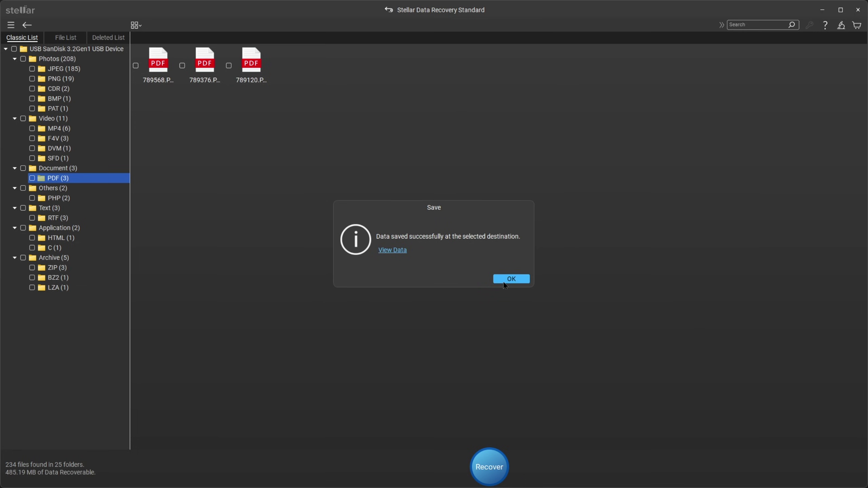
- View the saved data in File Explorer and look through the recovered pictures in Photos > JPEG
click(397, 251)
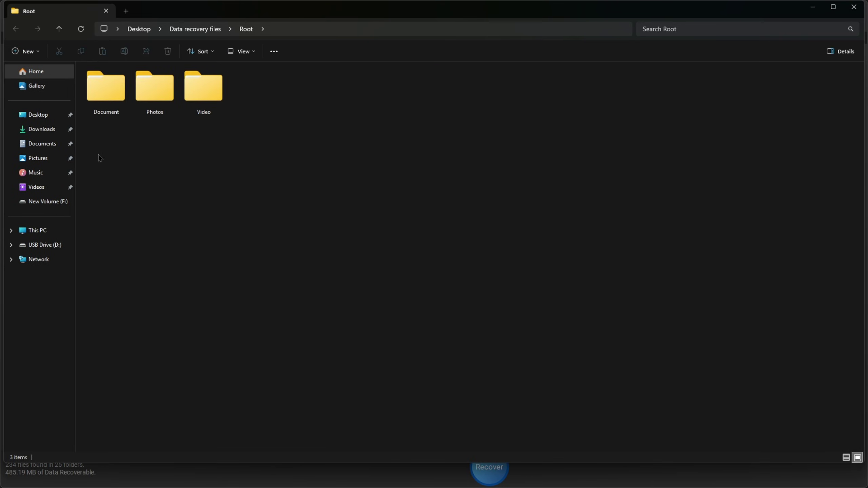
click(104, 86)
double_click(142, 92)
double_click(415, 212)
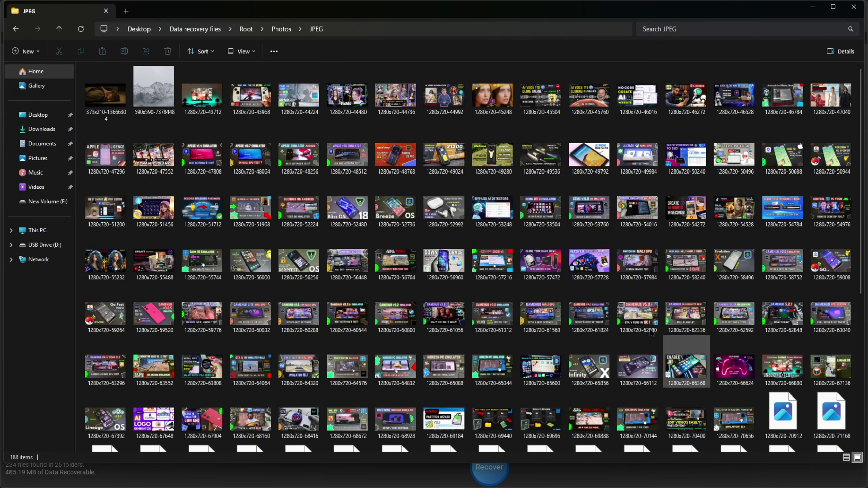
scroll(410, 239, down, 5)
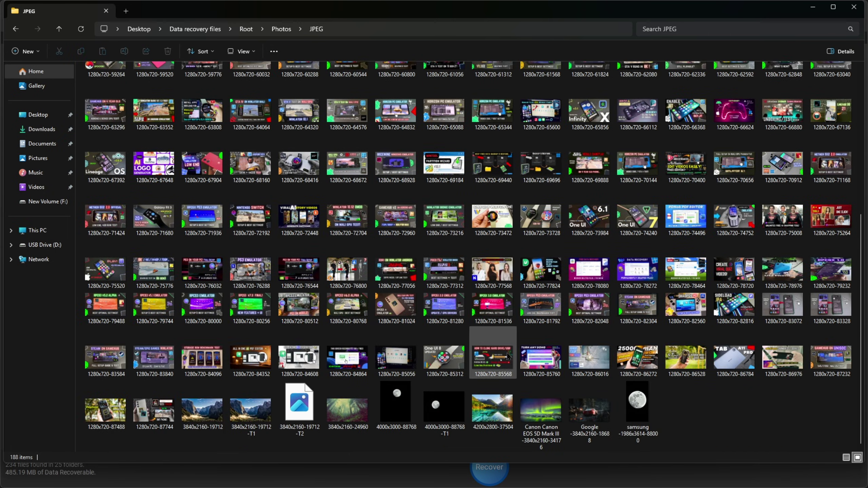
- View the recovered pictures 4200x2800-37504, the Canon EOS 5D Mark III aurora photo and 3840x2160-24960 at full size
click(490, 402)
double_click(491, 402)
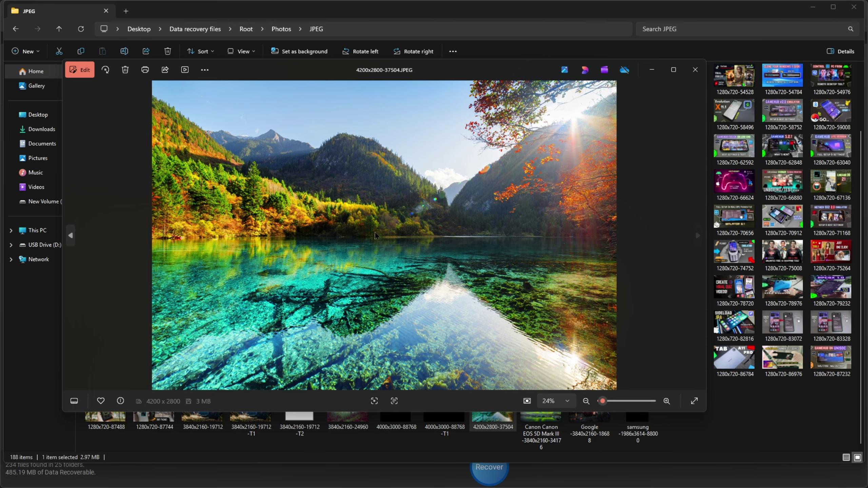
scroll(376, 236, up, 2)
key(Right)
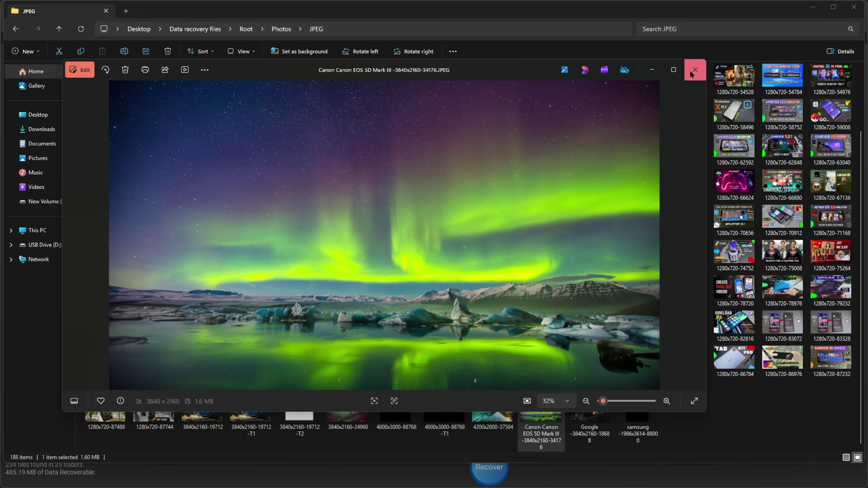
click(695, 70)
double_click(347, 403)
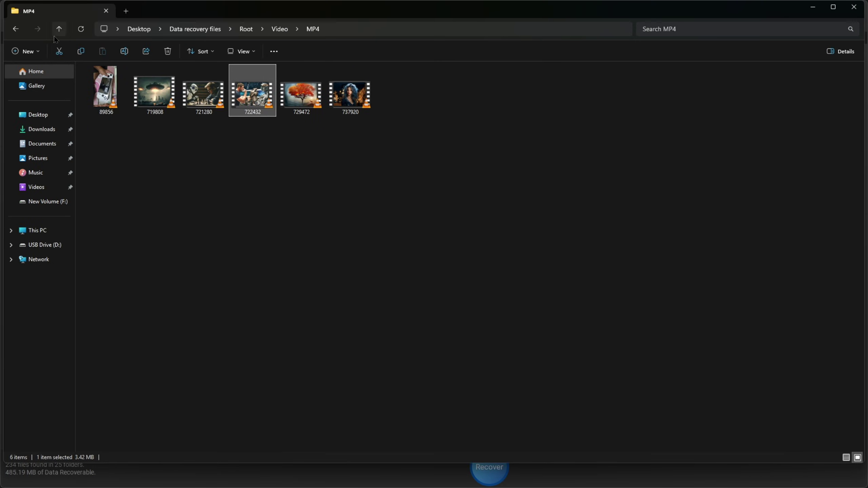
- Leave the recovered MP4 folder, close File Explorer and dismiss the save confirmation in Stellar Data Recovery
click(17, 29)
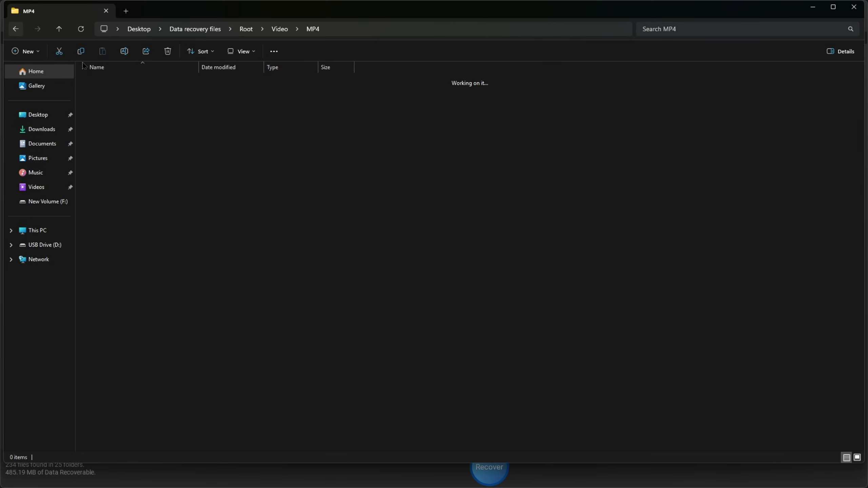
click(15, 29)
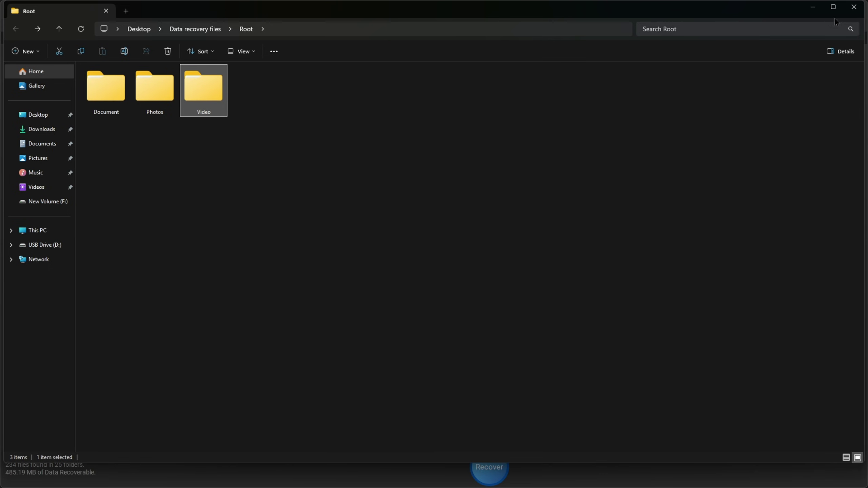
click(855, 6)
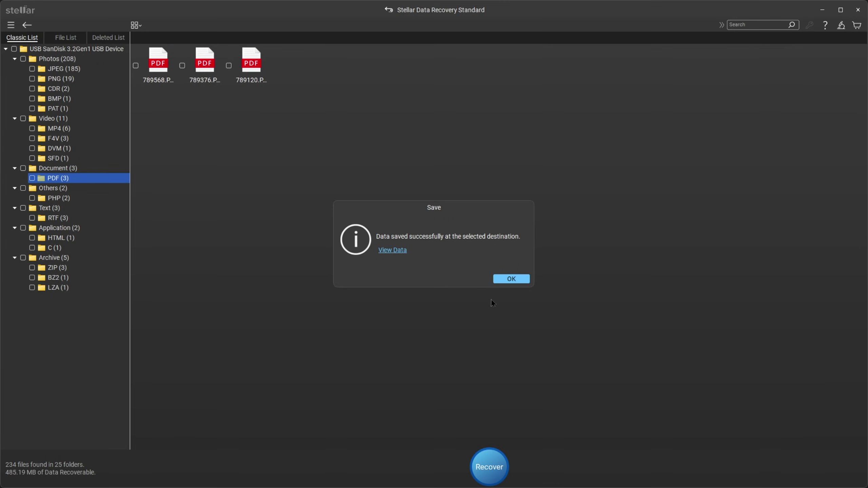
click(526, 281)
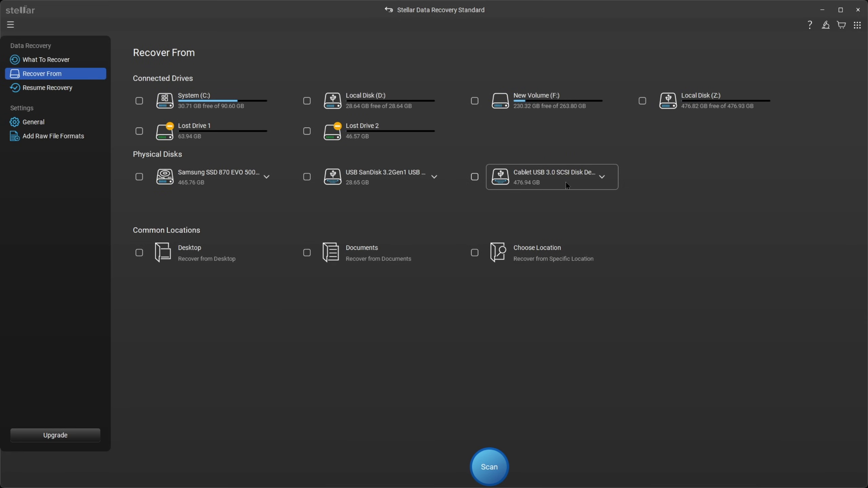
- Start a physical disk scan of the Cablet USB 3.0 SCSI Disk Device and display its scanning details
click(601, 178)
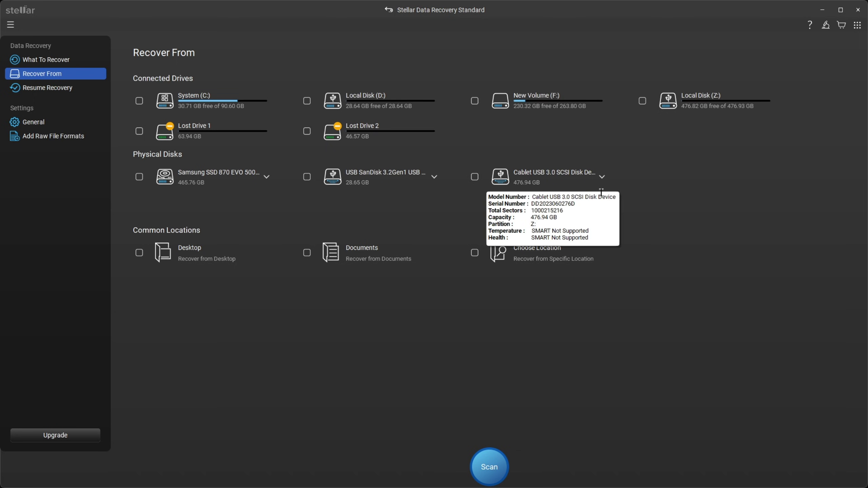
click(560, 178)
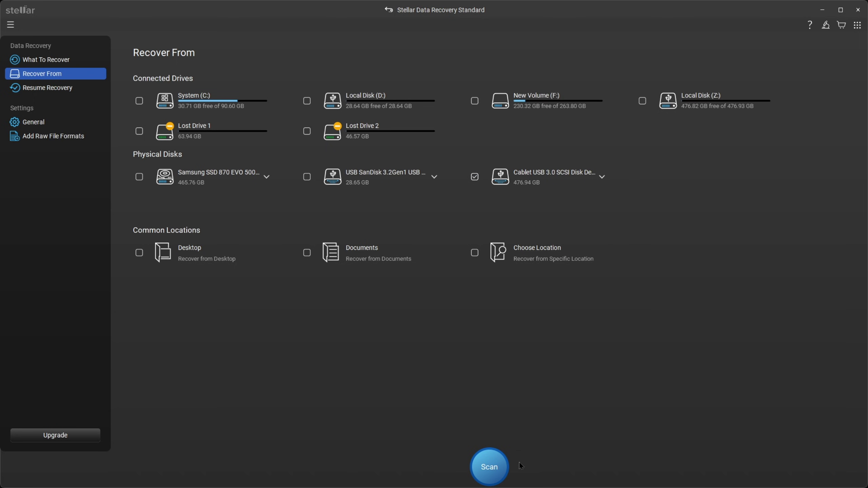
click(488, 476)
click(507, 284)
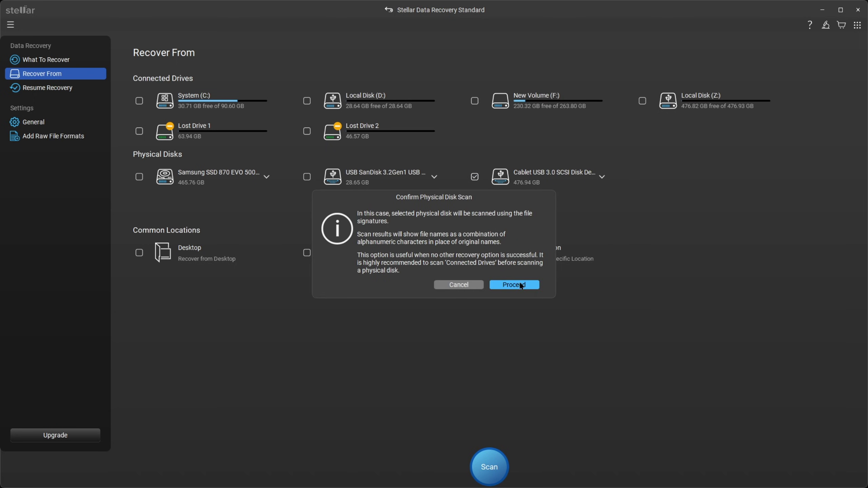
click(198, 470)
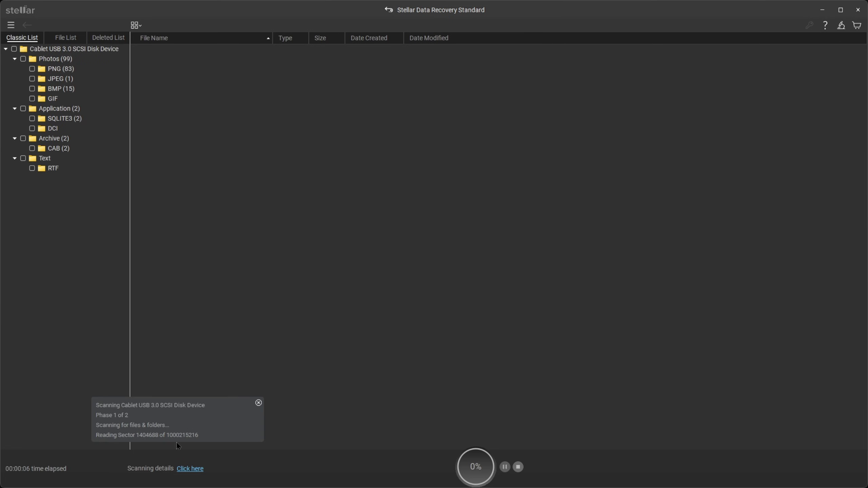
- Look through the thumbnails of the PNG images found so far on the Cablet disk
click(63, 68)
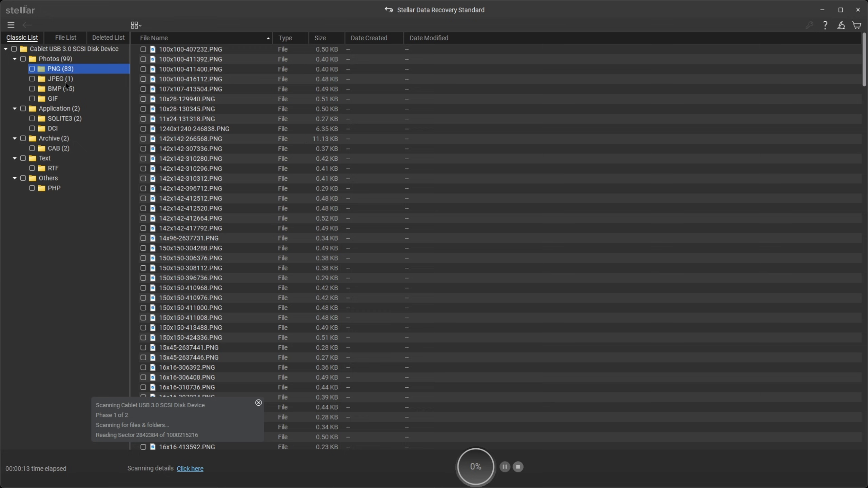
click(67, 81)
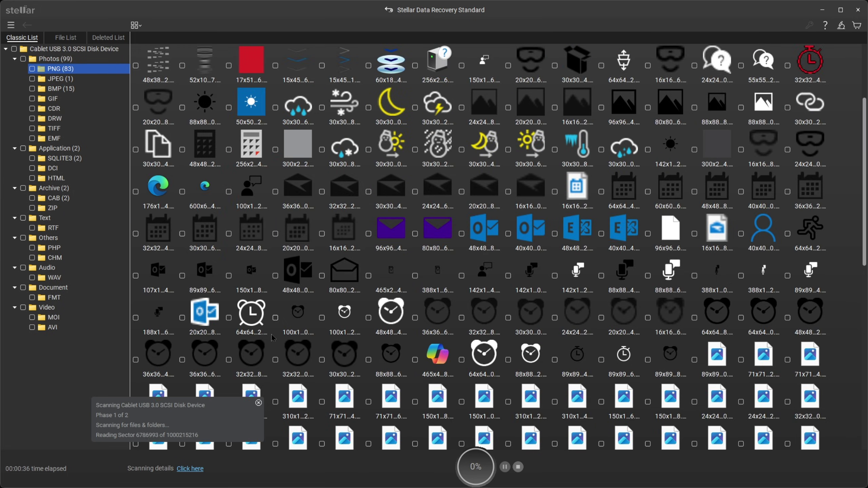
scroll(273, 338, down, 3)
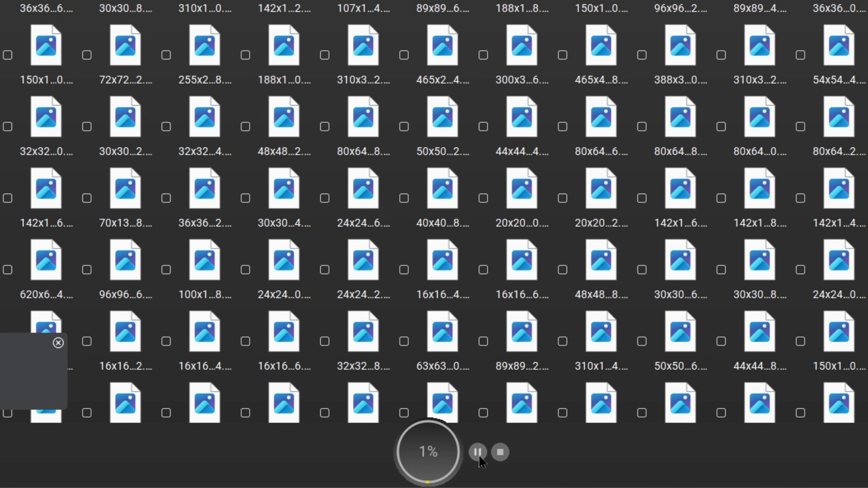
- Stop the running scan and save its scan information to the Desktop under the suggested file name
click(505, 466)
click(519, 467)
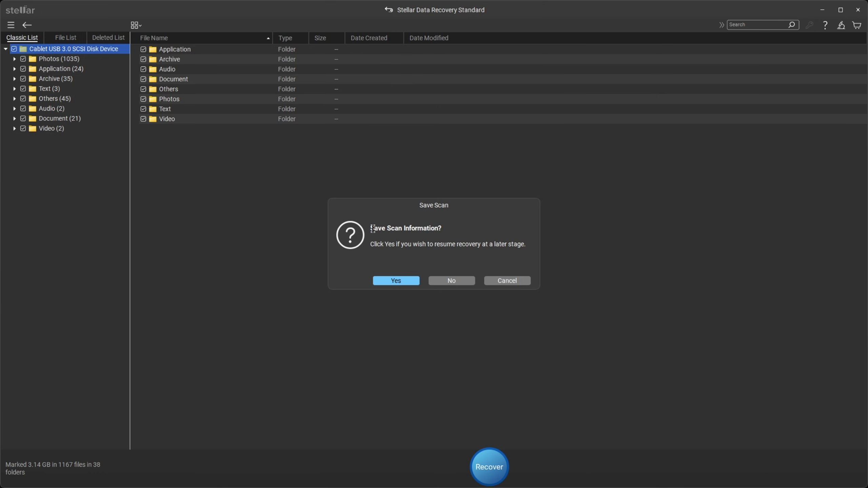
click(396, 280)
click(358, 227)
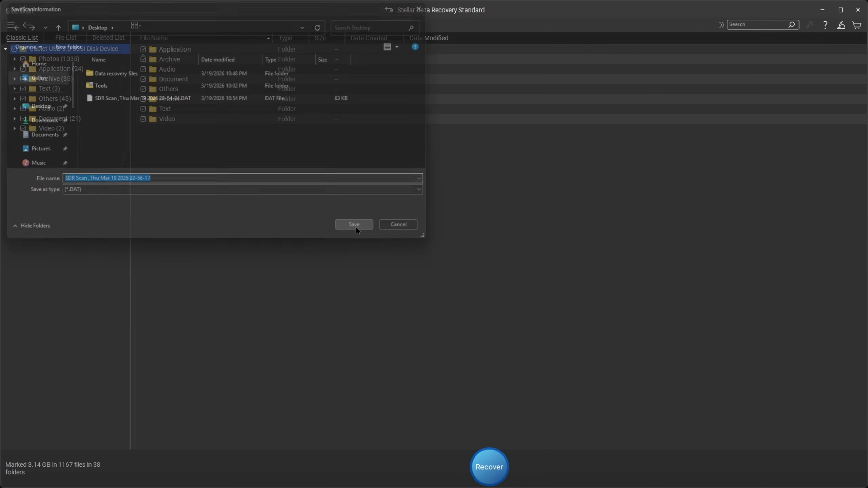
key(Return)
- Examine the saved scans available for resuming recovery, selecting the 22-56-17 and 22-54-04 DAT files in turn
click(61, 90)
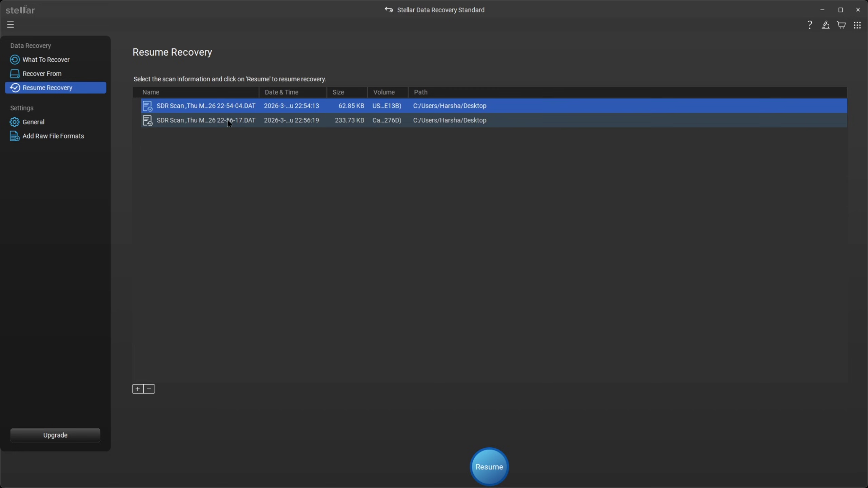
click(349, 120)
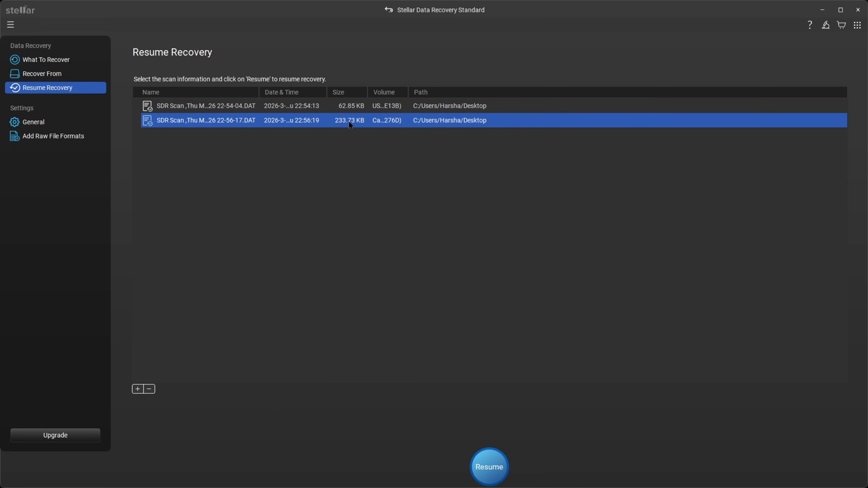
click(346, 113)
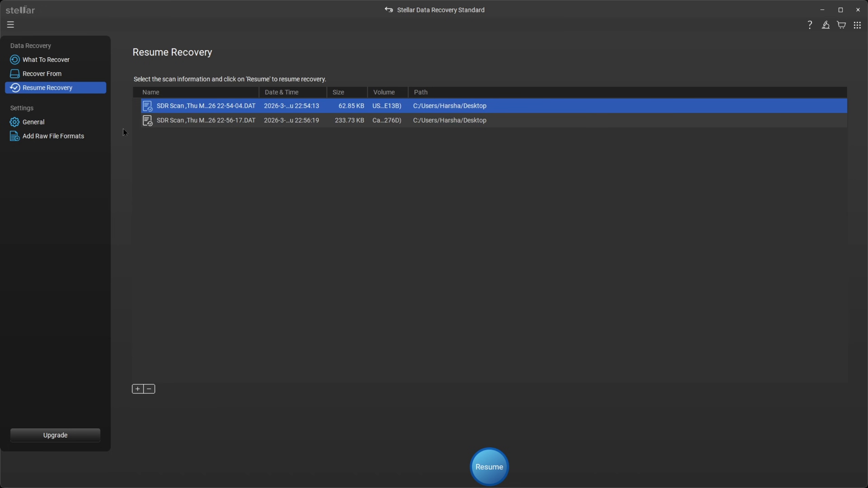
- Review the general and raw file format settings, followed by the choices of what to recover and which drives to recover from
click(56, 136)
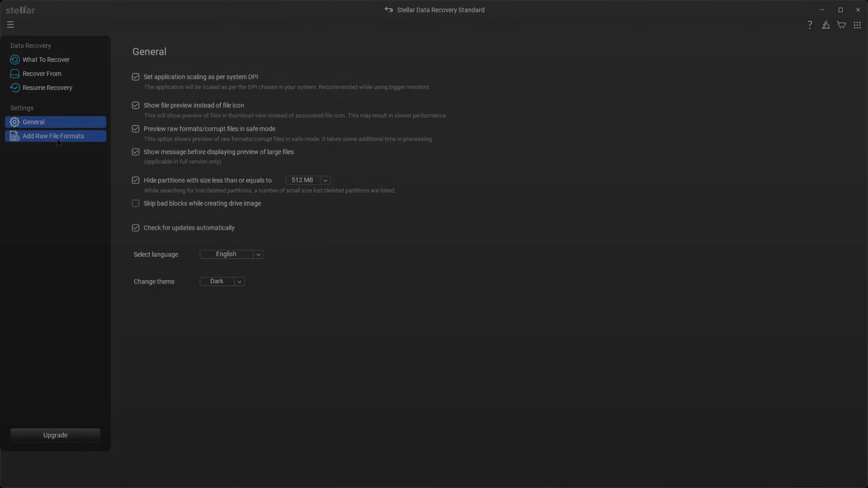
click(59, 59)
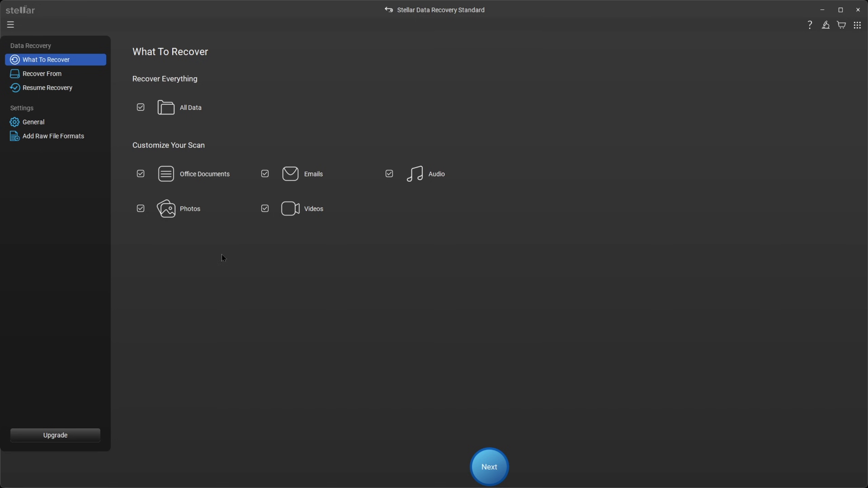
click(49, 78)
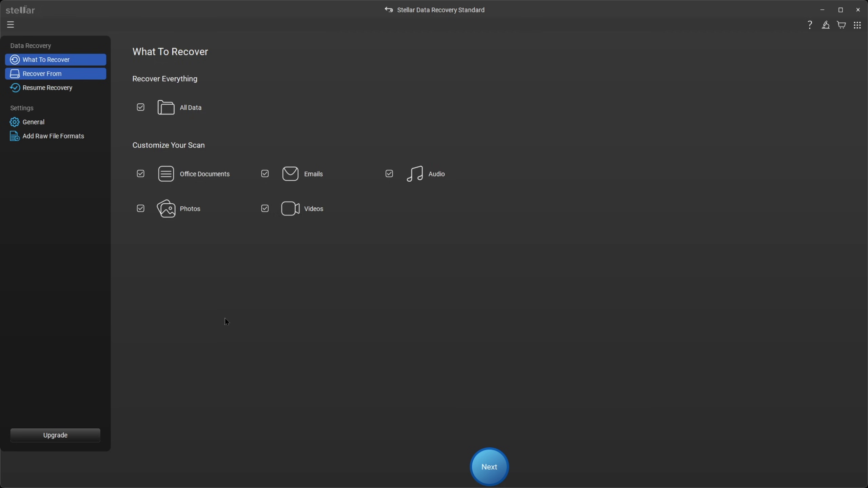
mouse_move(604, 178)
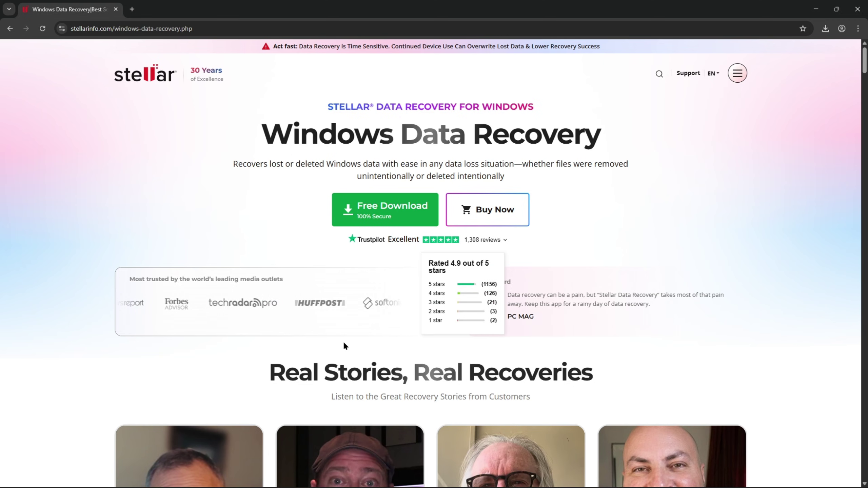
- Browse Stellar's Windows Data Recovery web page in the browser and read the Accidental Human Error scenario among the data loss reasons
scroll(361, 284, down, 8)
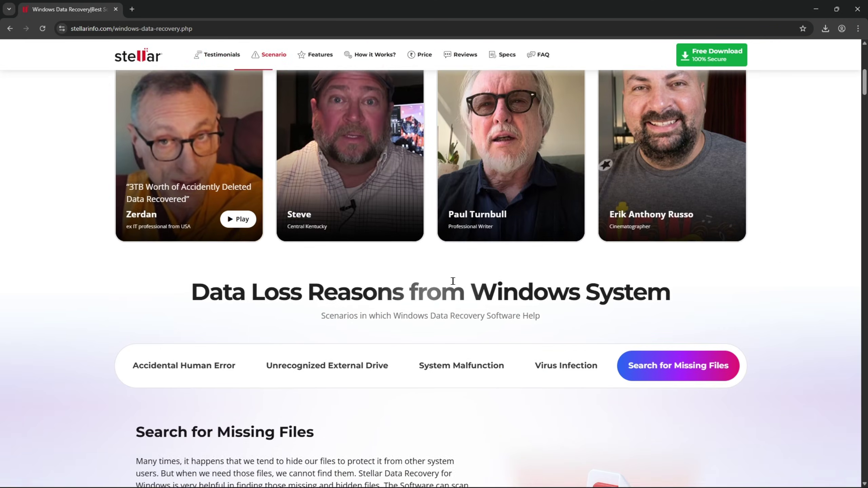
scroll(452, 282, down, 5)
click(203, 168)
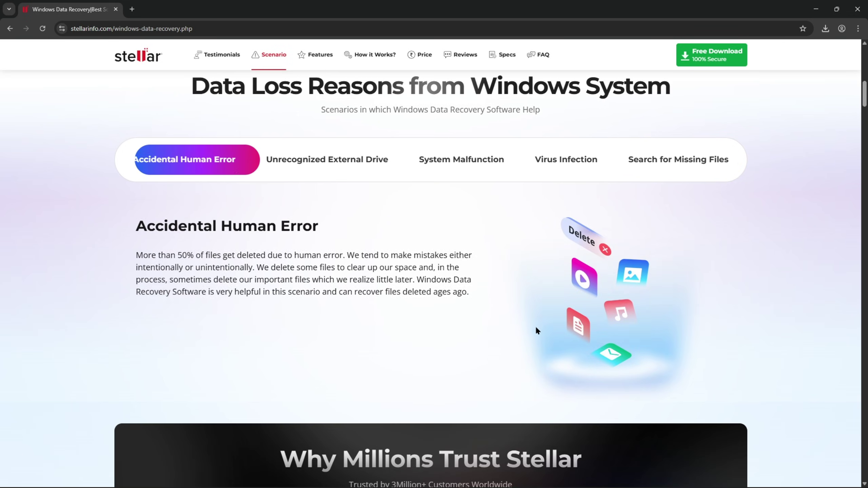
scroll(455, 335, up, 1)
scroll(460, 335, up, 2)
scroll(460, 335, down, 2)
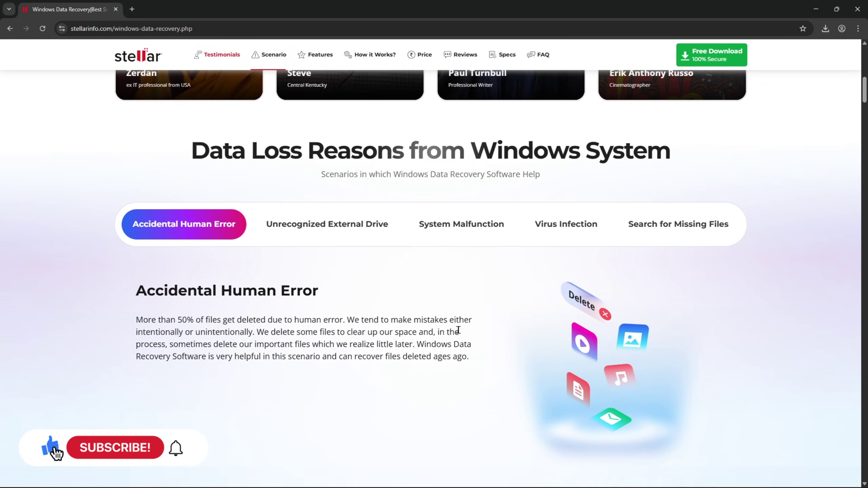
scroll(359, 334, up, 1)
scroll(587, 274, down, 12)
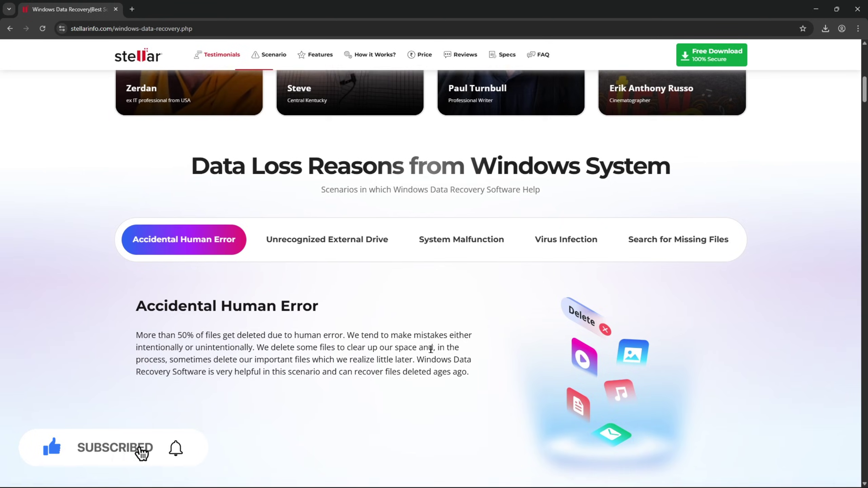